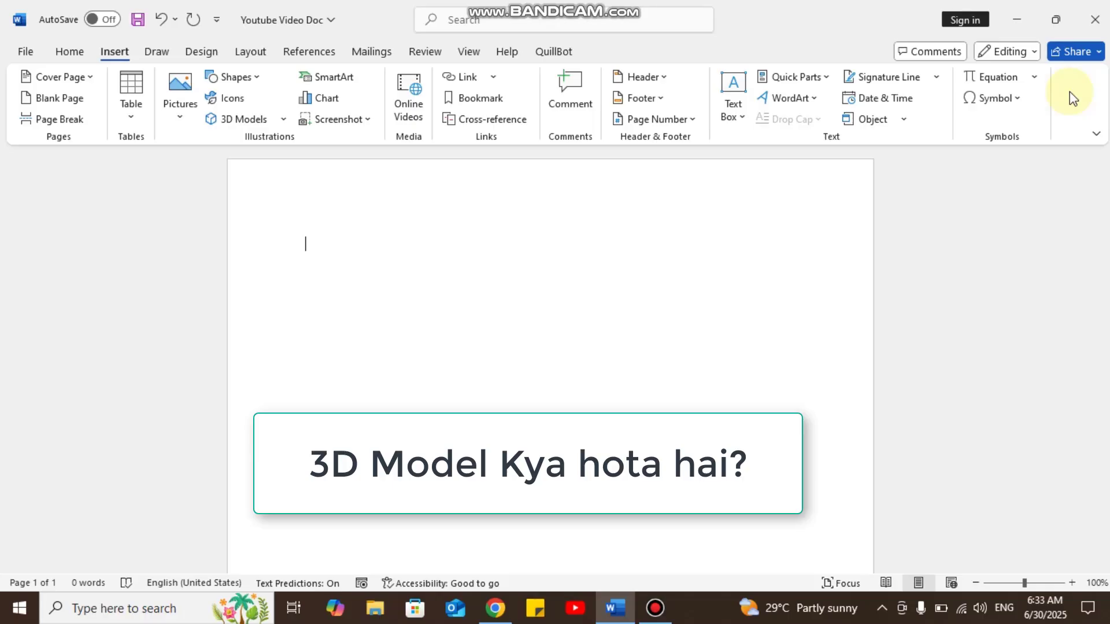
click(237, 119)
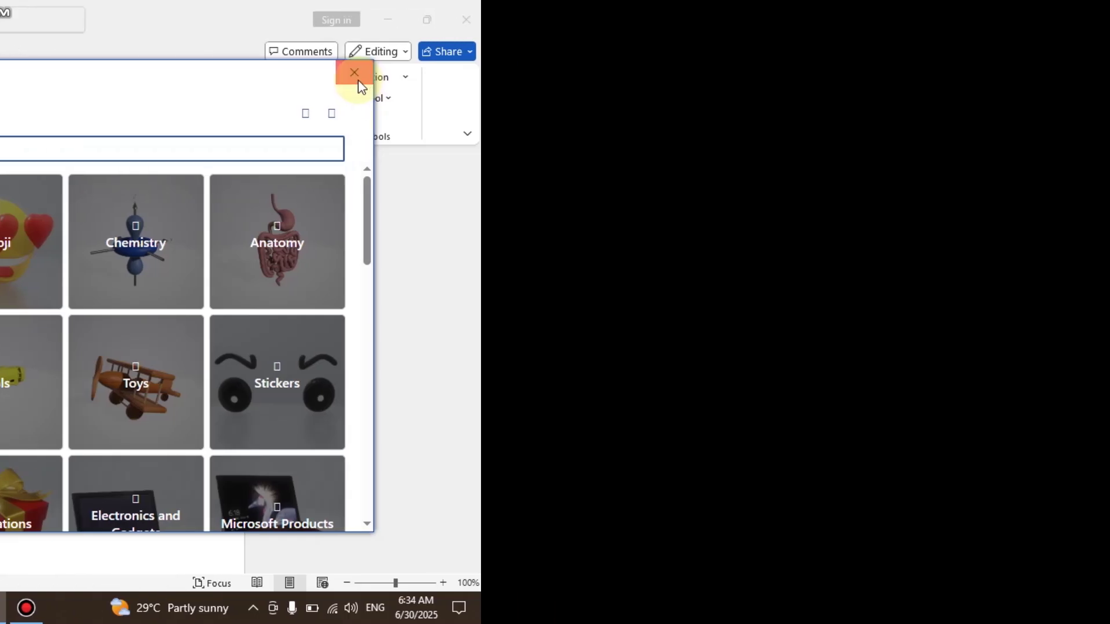
click(354, 72)
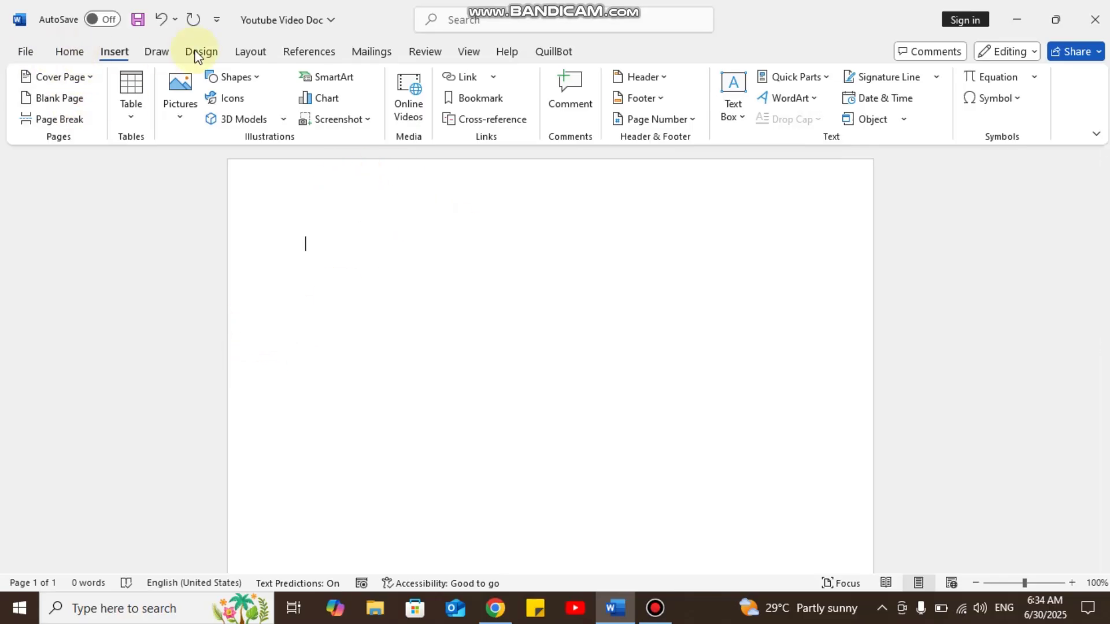
click(73, 53)
click(124, 56)
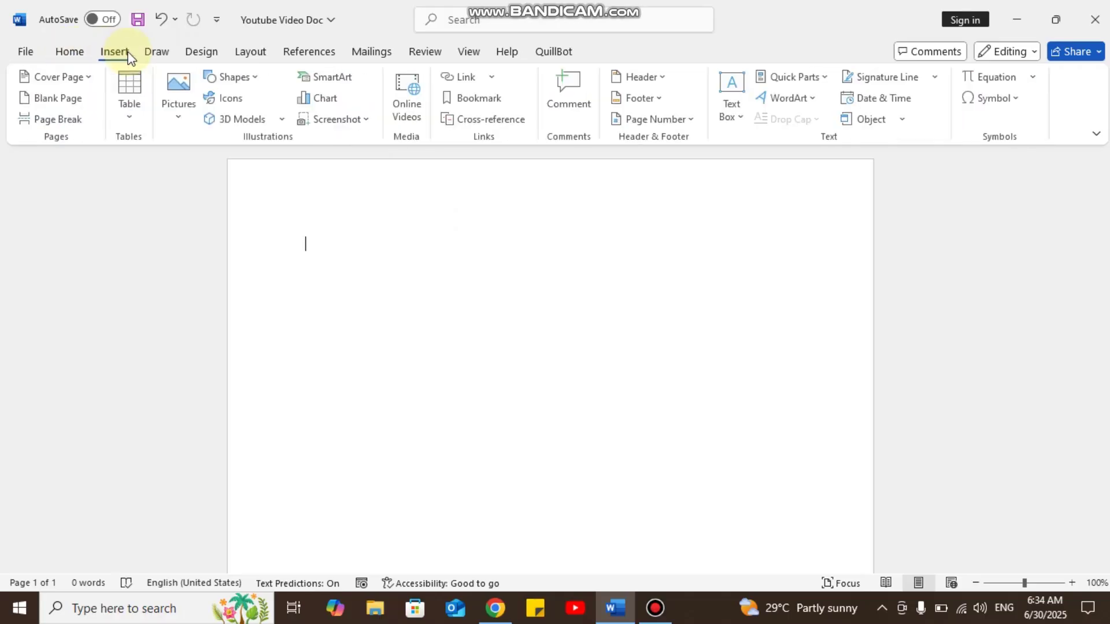
click(72, 52)
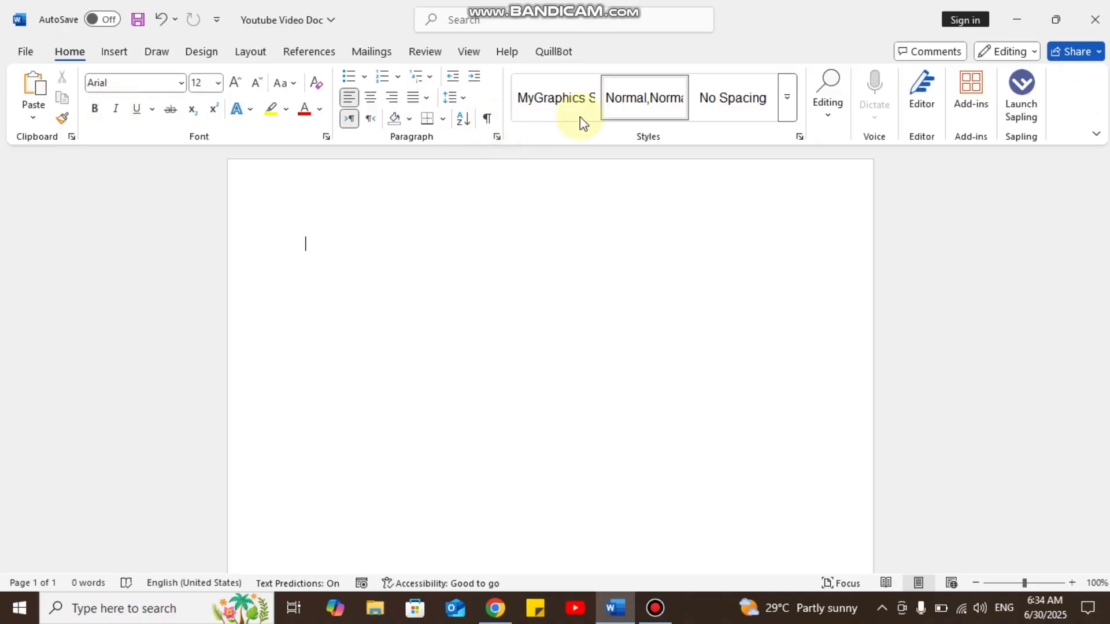
click(116, 53)
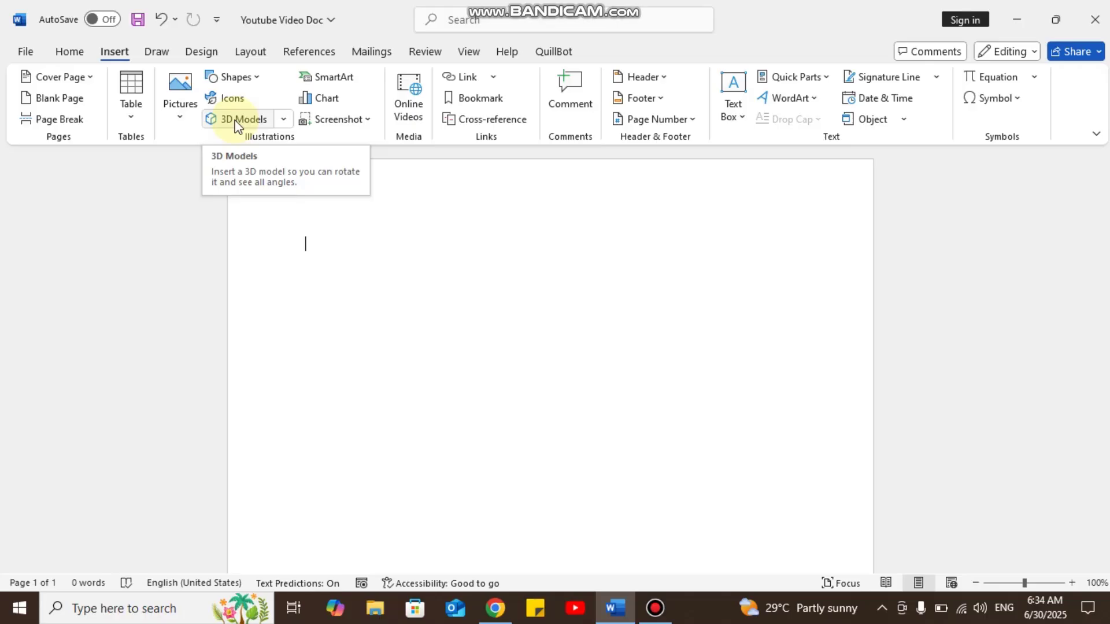
Search the stock 3D model library for "cycle".
click(285, 122)
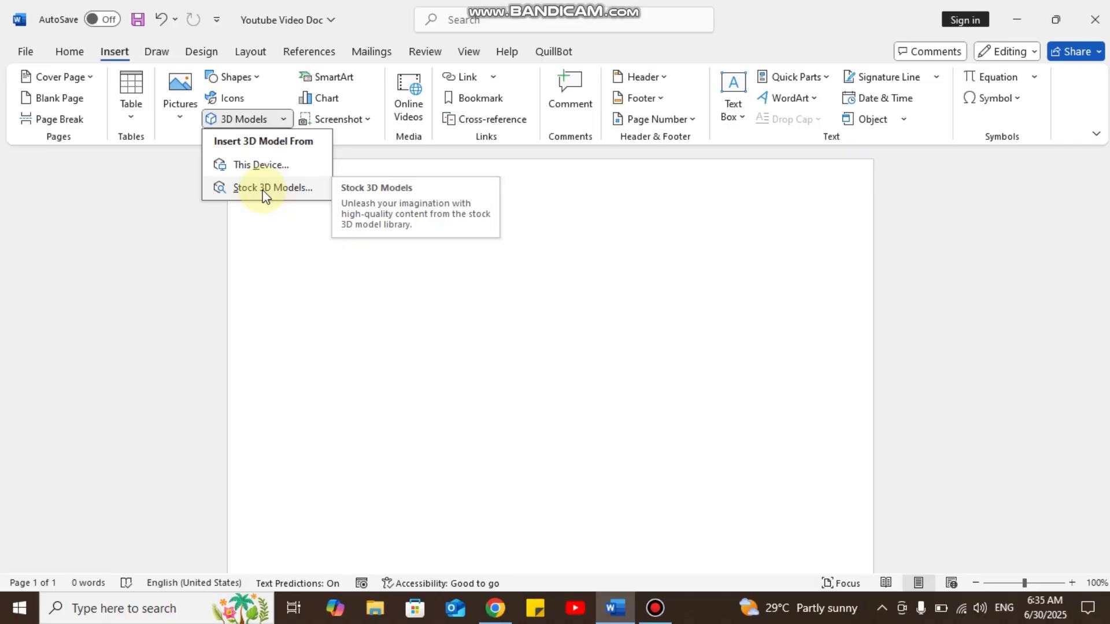
click(263, 188)
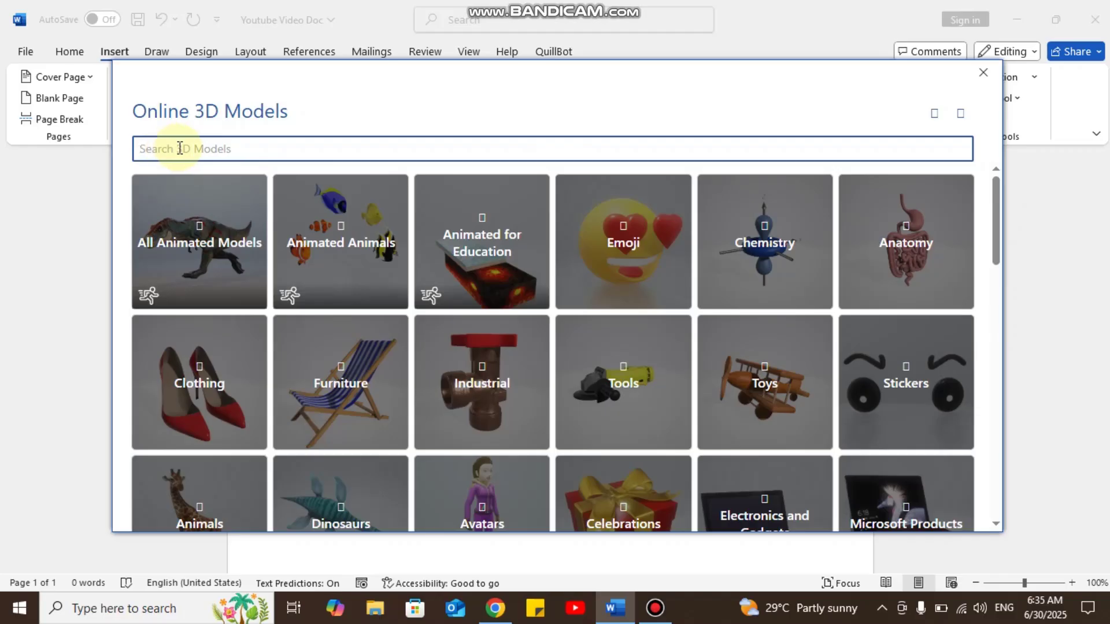
text(cycle)
key(Return)
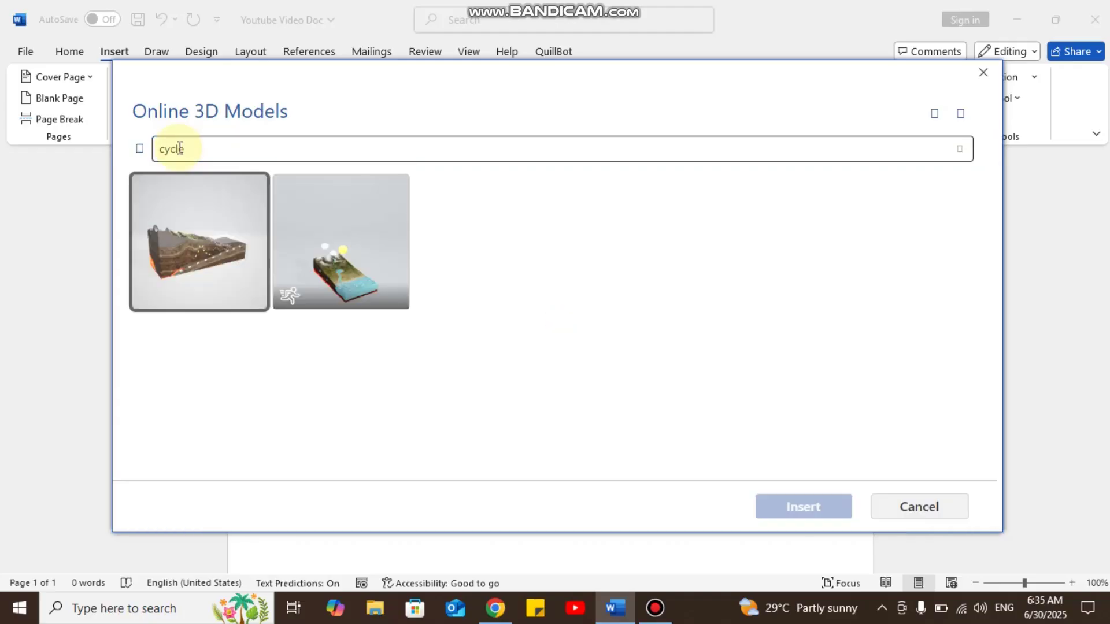
Replace the library search term with "motor" and run the search.
click(194, 148)
key(BackSpace)
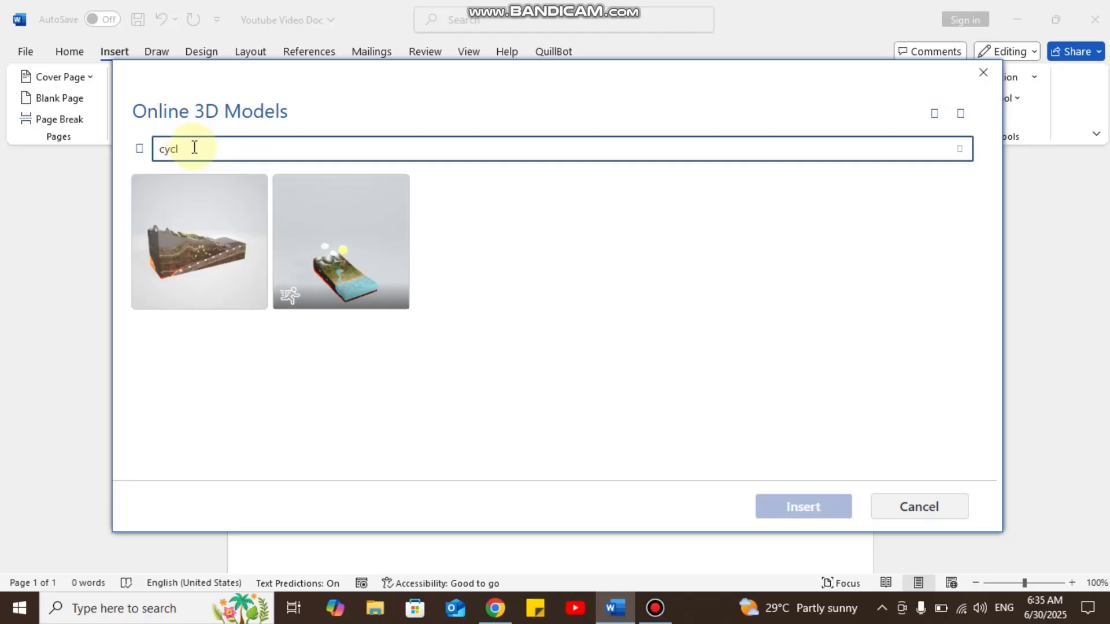
key(BackSpace)
key(BackSpace)
key(BackSpace)
key(BackSpace)
text(motor)
key(Return)
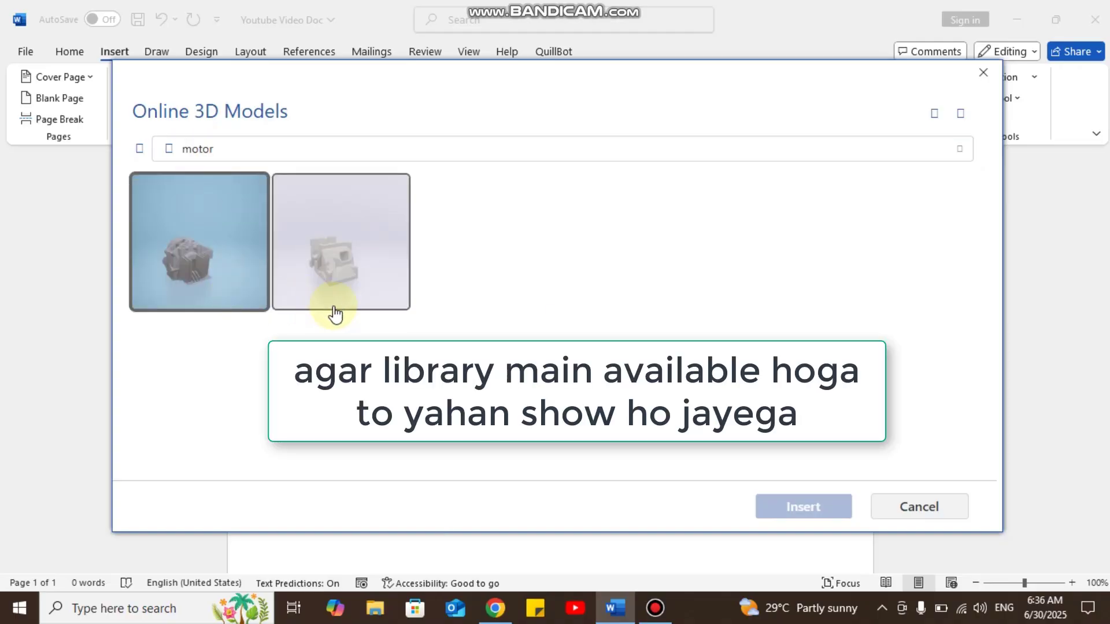
Clear the search term and close the 3D model library without inserting anything.
click(250, 149)
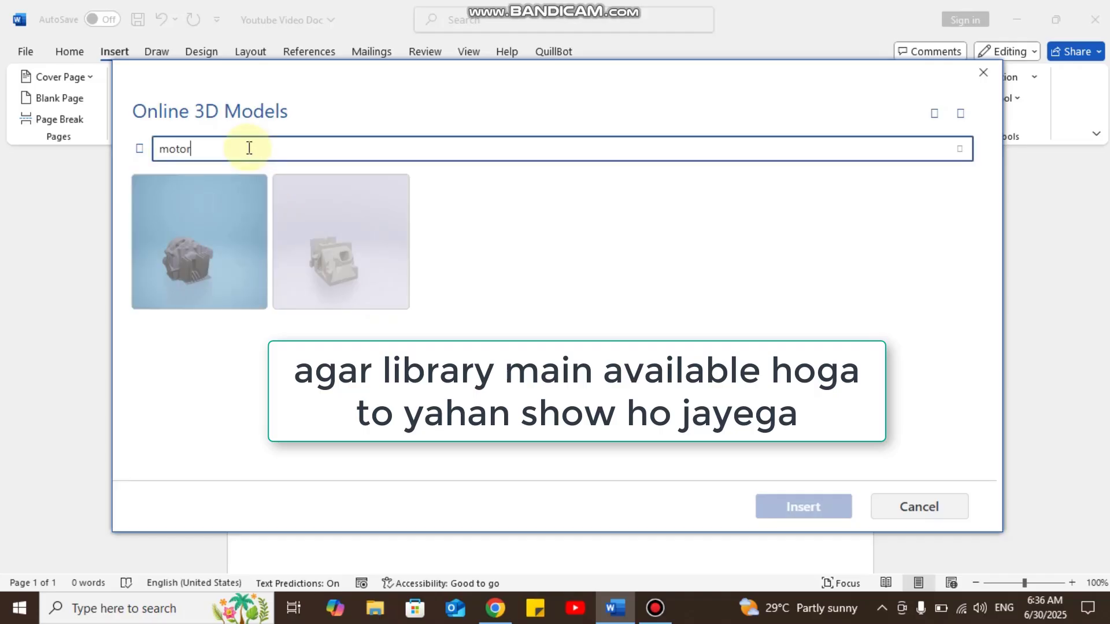
key(BackSpace)
key(BackSpace)
key(BackSpace)
key(BackSpace)
key(BackSpace)
click(454, 114)
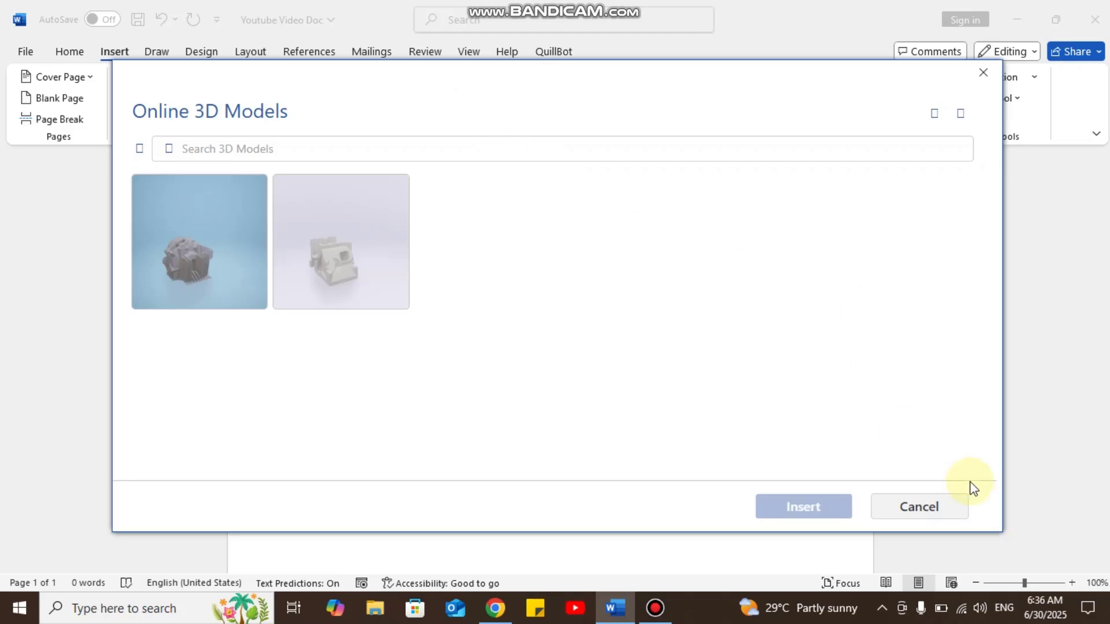
click(906, 509)
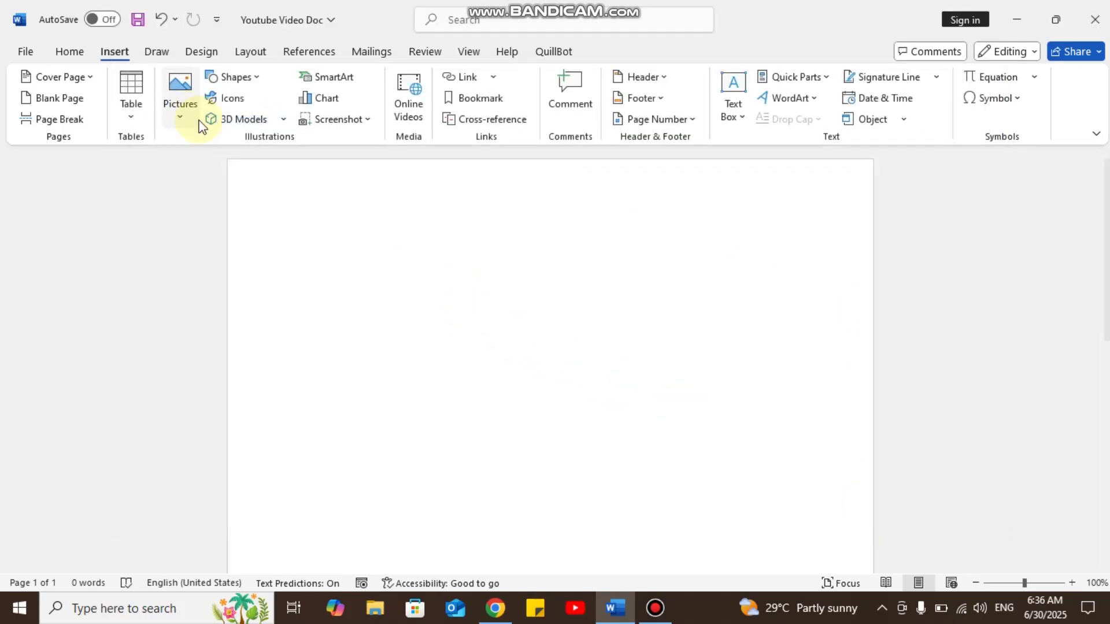
Reopen the stock 3D model library and go to the Buildings category.
click(284, 120)
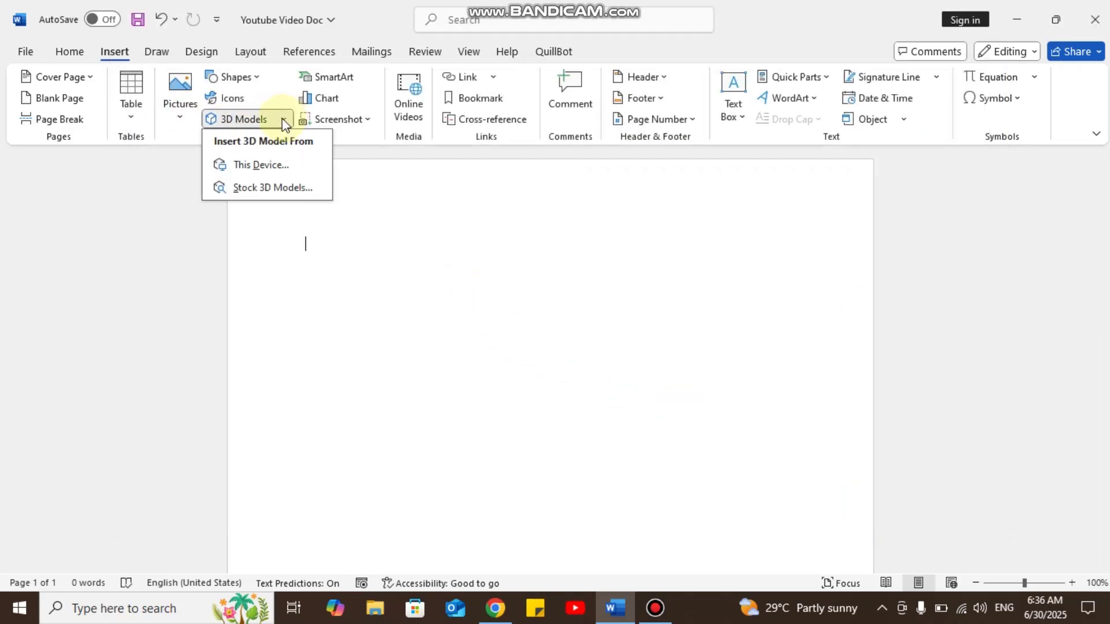
click(245, 186)
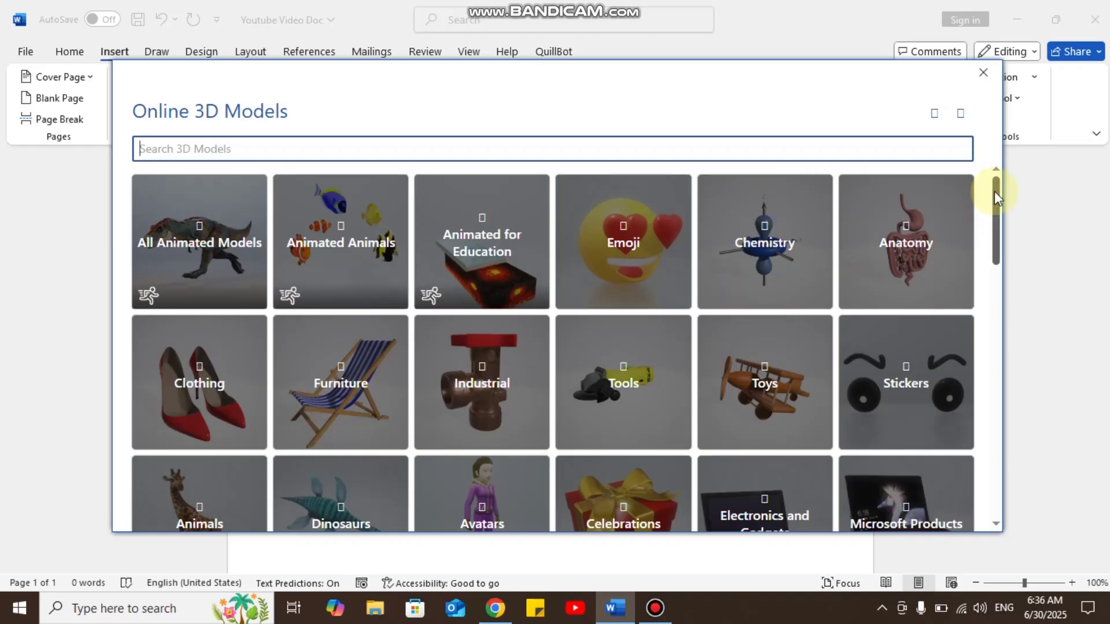
drag(995, 192, 1006, 282)
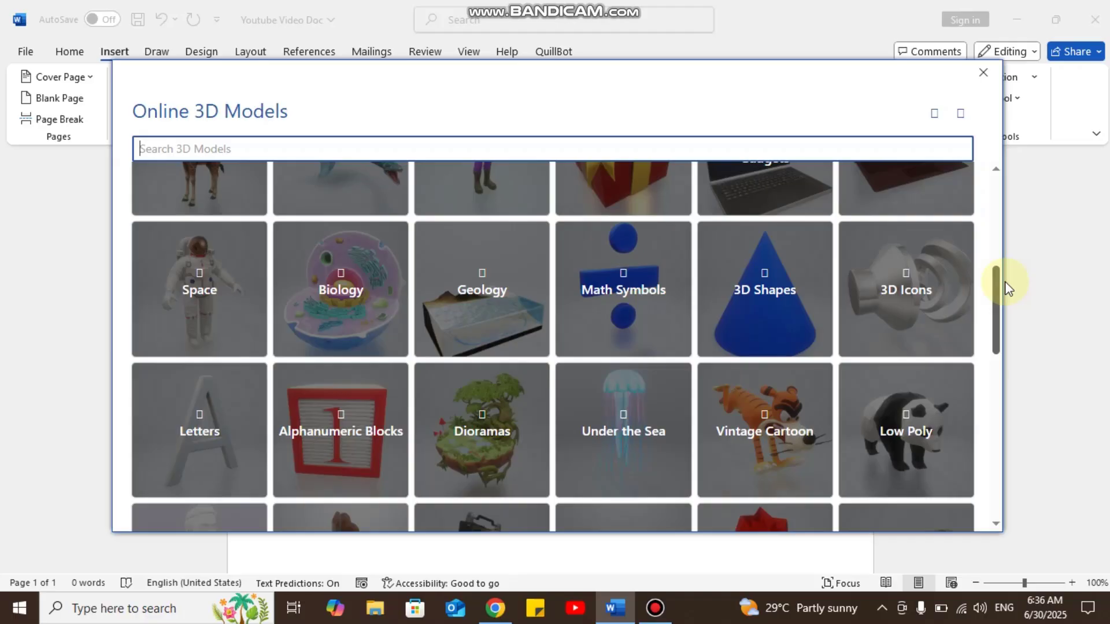
drag(1009, 287, 1010, 458)
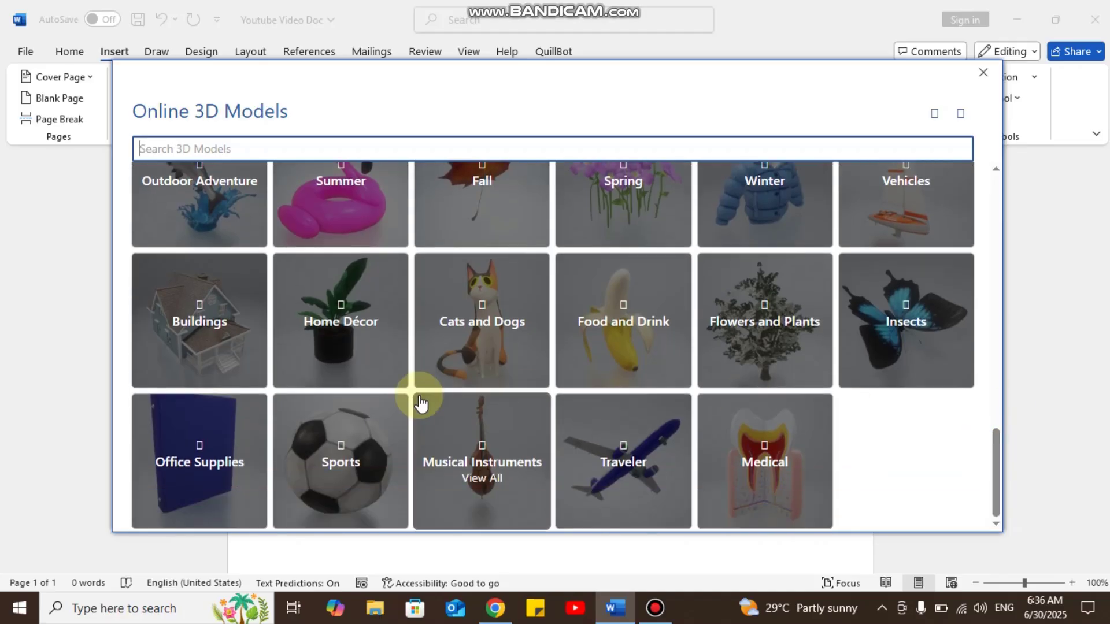
click(201, 363)
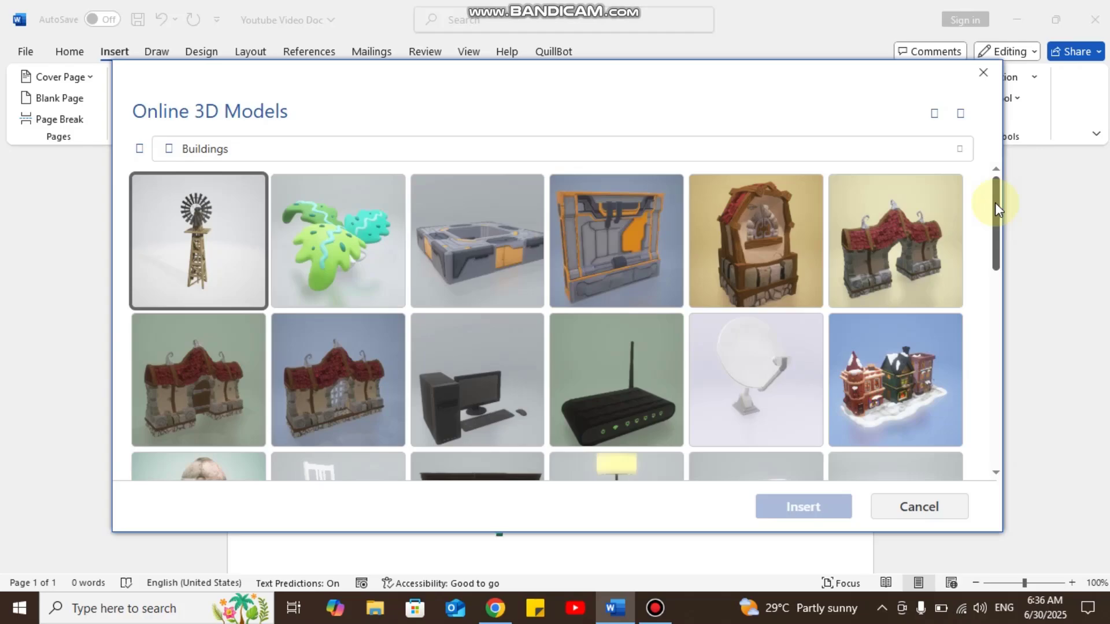
Insert the gingerbread house model from the Buildings category into the document.
drag(995, 204, 1001, 268)
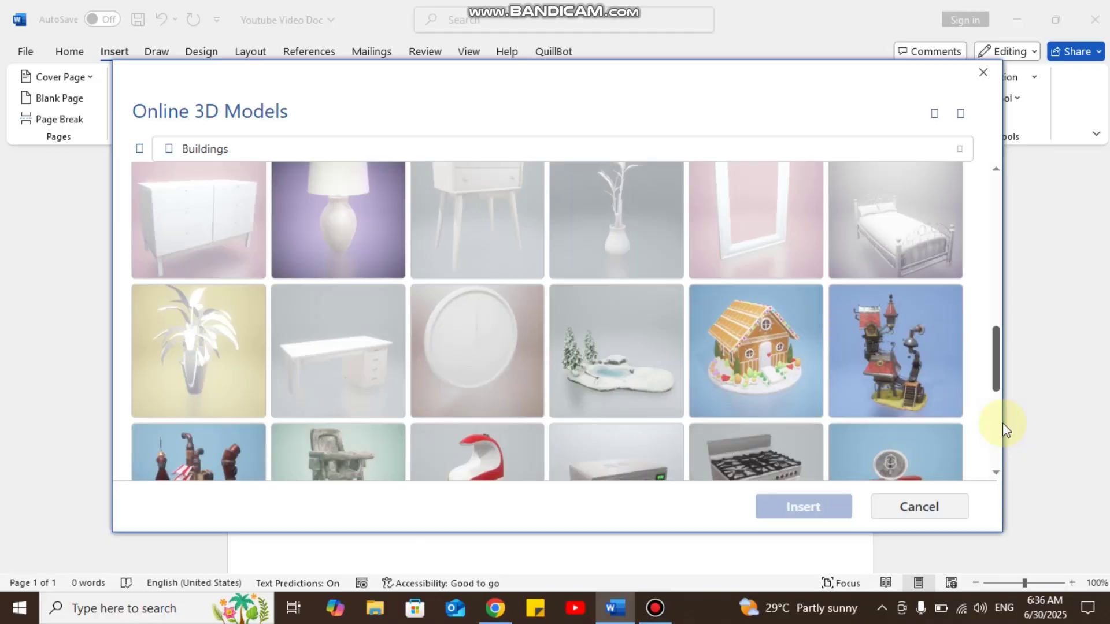
scroll(1002, 422, down, 1)
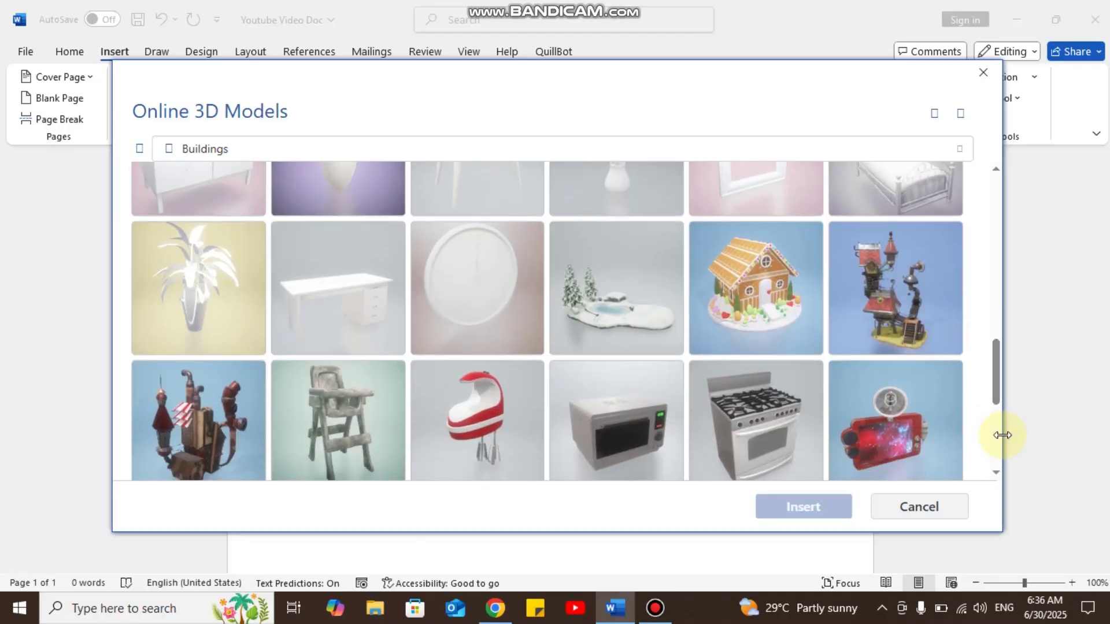
mouse_move(993, 354)
mouse_down()
mouse_move(992, 403)
mouse_move(993, 342)
mouse_move(991, 359)
mouse_up()
click(782, 373)
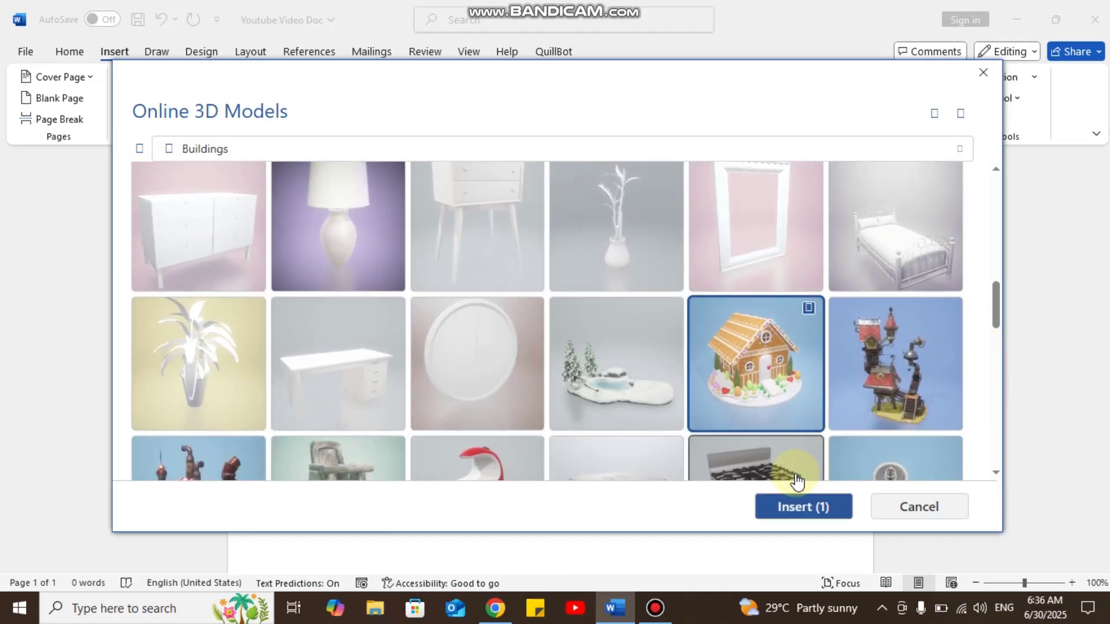
click(798, 511)
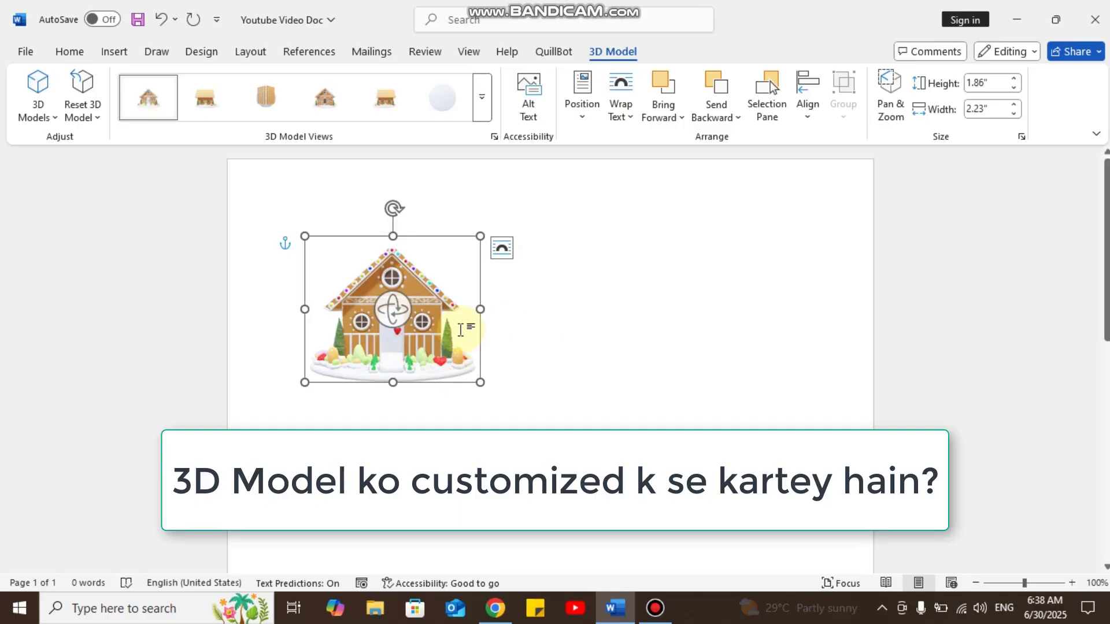
Rotate the gingerbread house in 3D so that its front gable and long roof side both face the viewer.
click(587, 347)
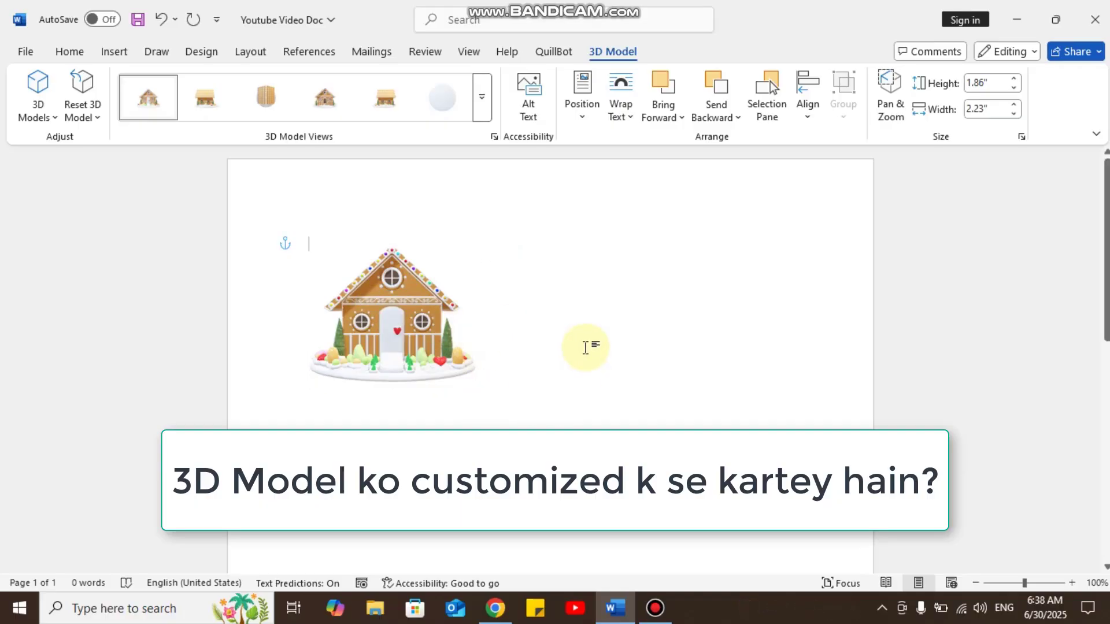
click(397, 306)
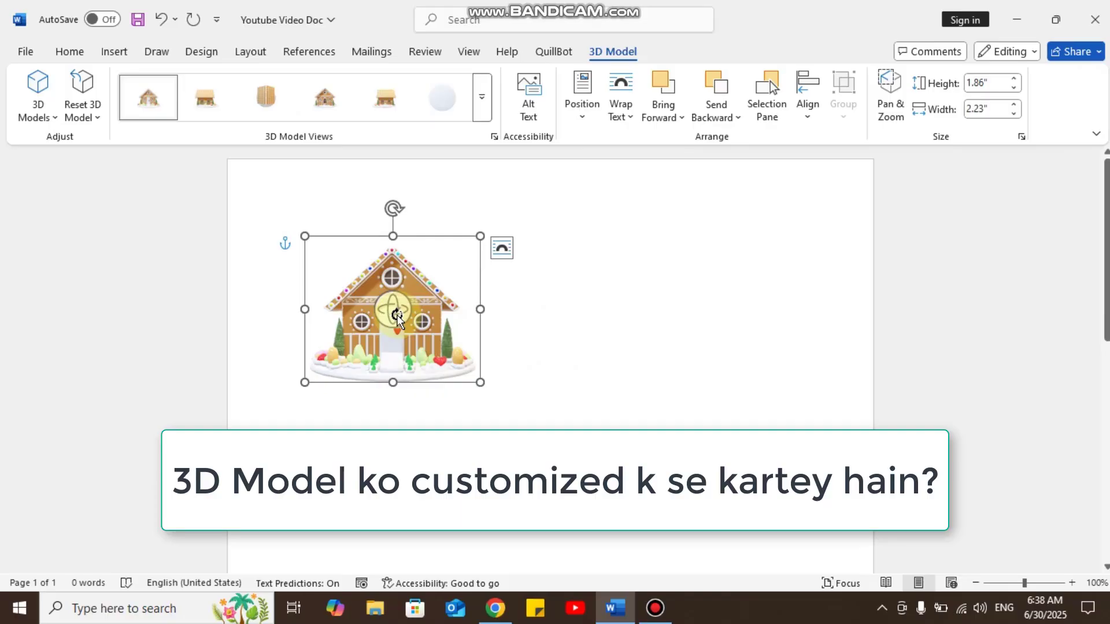
drag(372, 324, 599, 328)
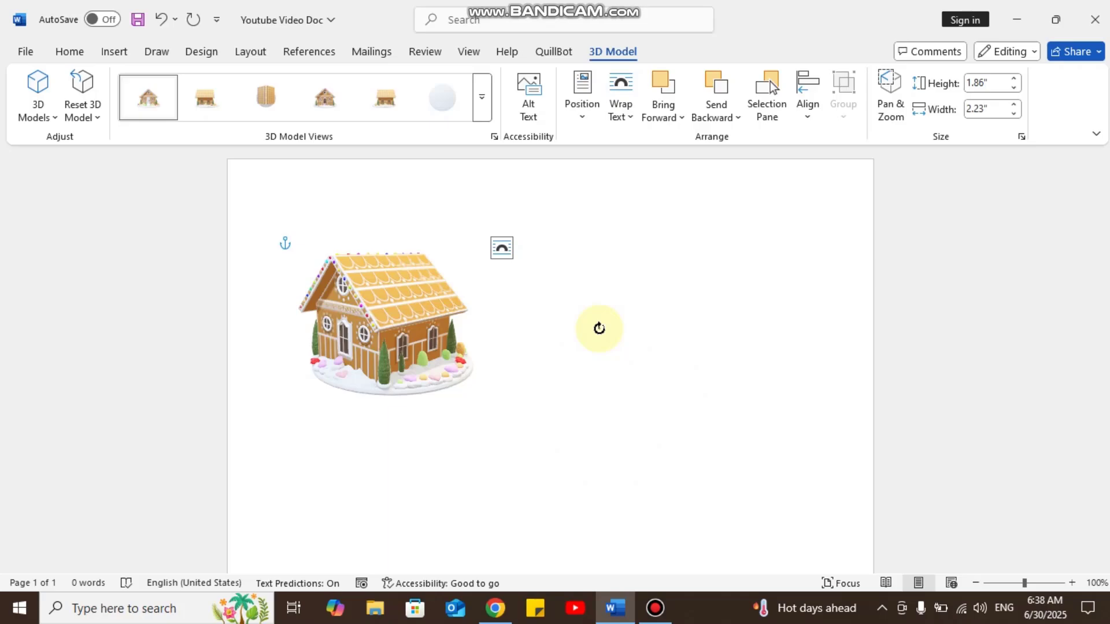
drag(599, 328, 595, 328)
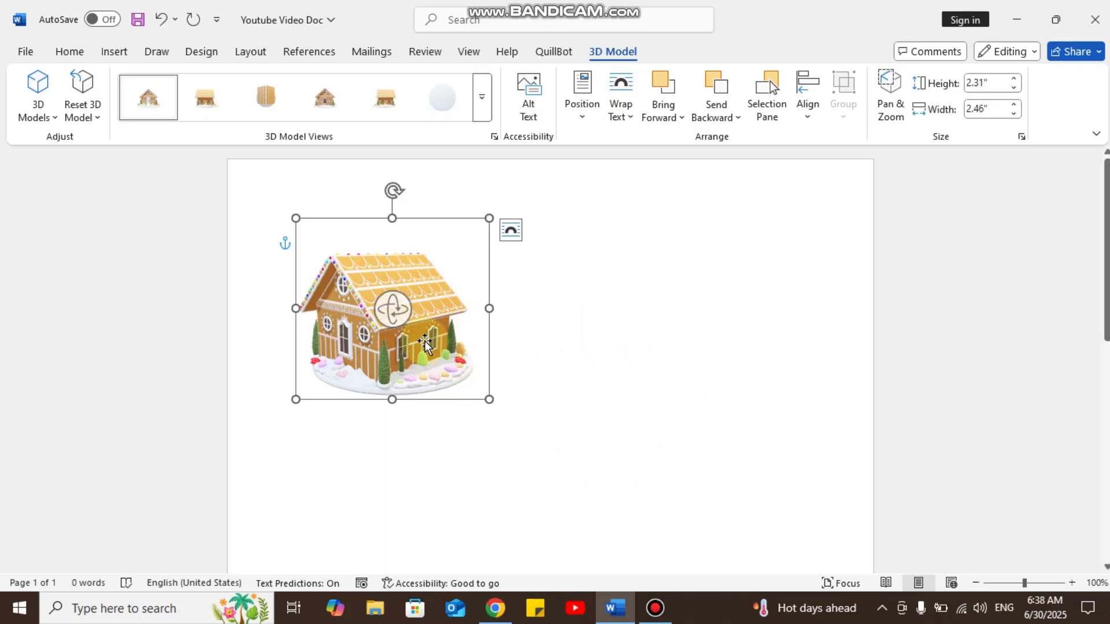
Paste a copy of the house to the right of the original and rotate it in 3D to show its long side.
key(ctrl+v)
drag(415, 358, 666, 340)
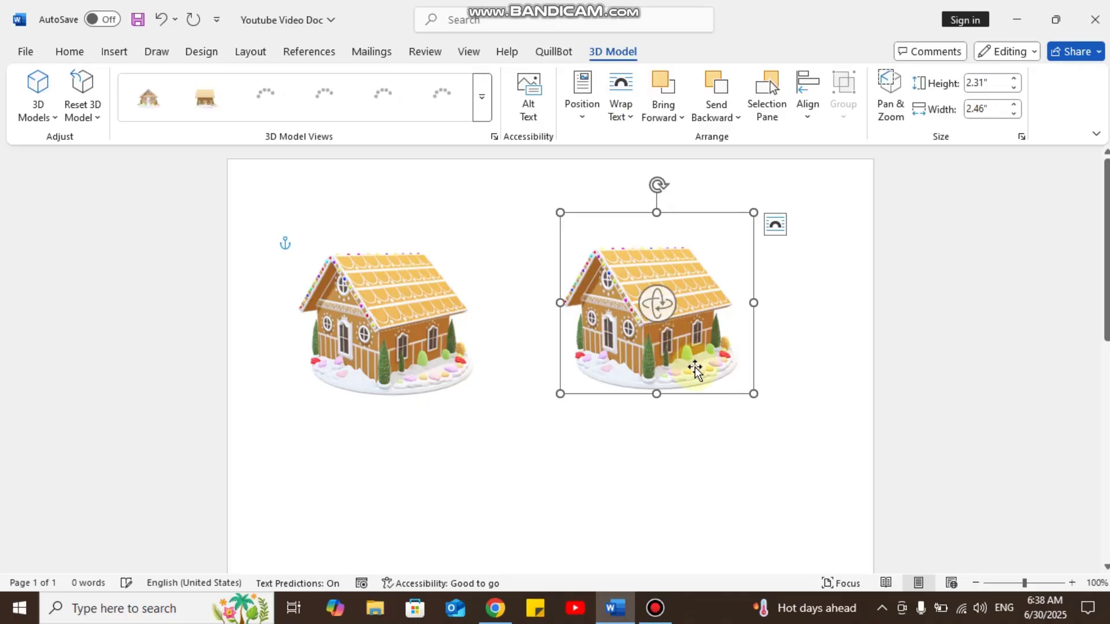
drag(658, 313, 656, 307)
click(596, 497)
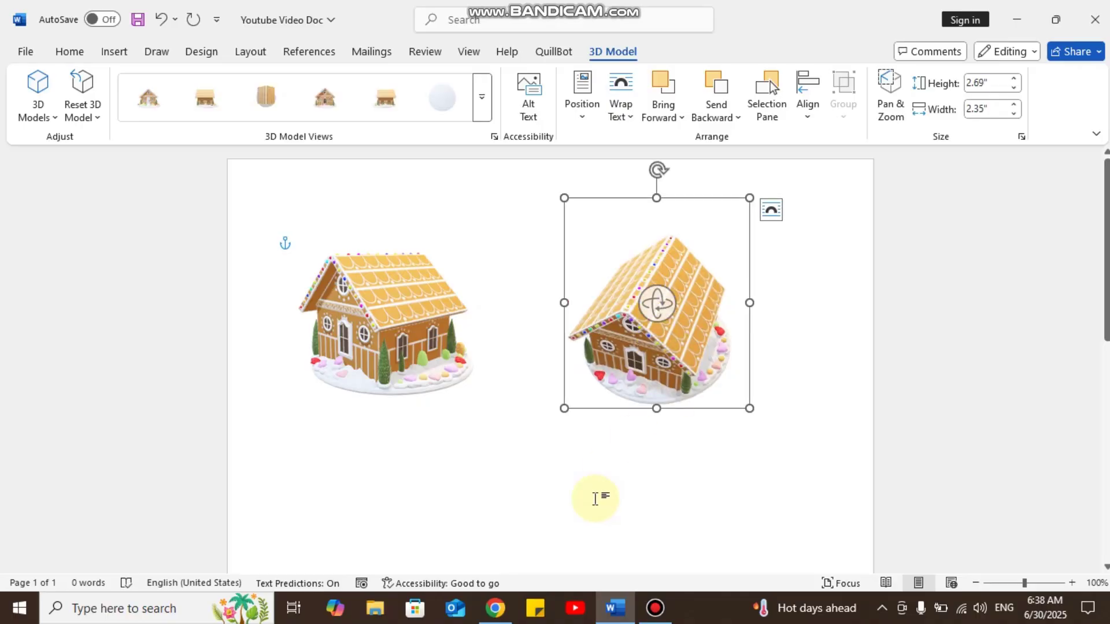
click(636, 312)
drag(664, 303, 830, 247)
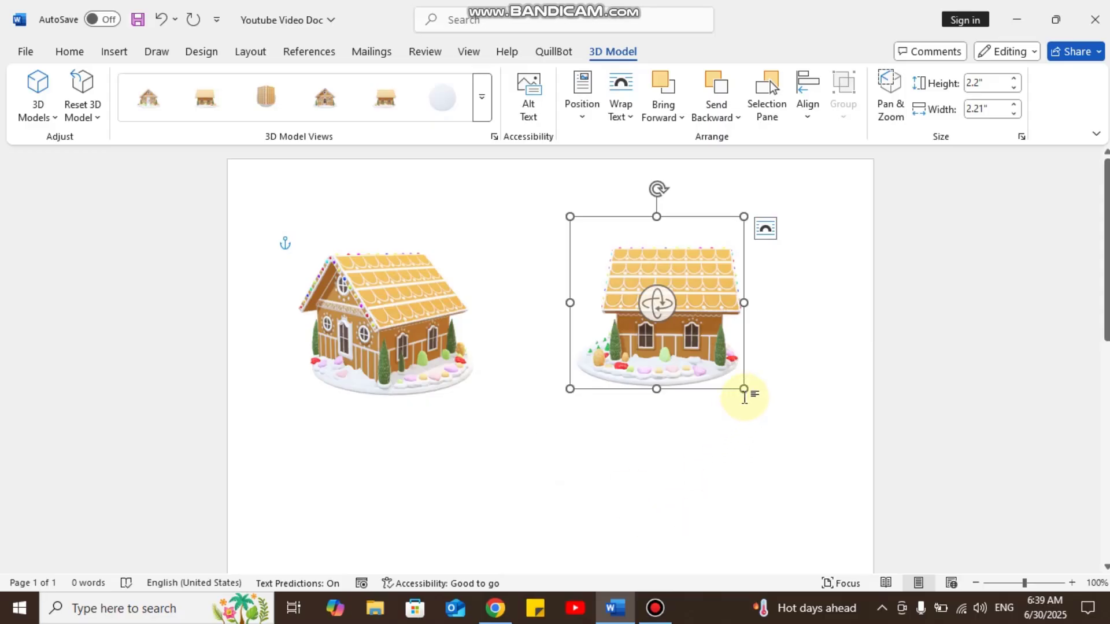
Shrink the copied house to about half its size, keeping its proportions.
drag(745, 390, 654, 274)
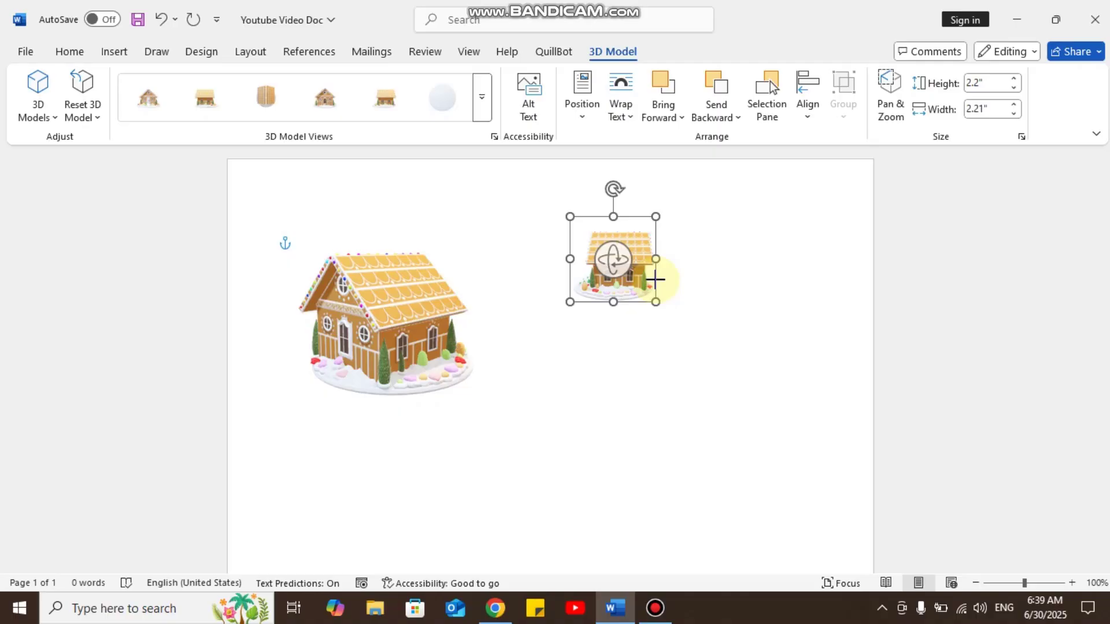
mouse_move(657, 304)
mouse_down()
mouse_move(752, 440)
mouse_move(658, 289)
mouse_move(666, 312)
mouse_up()
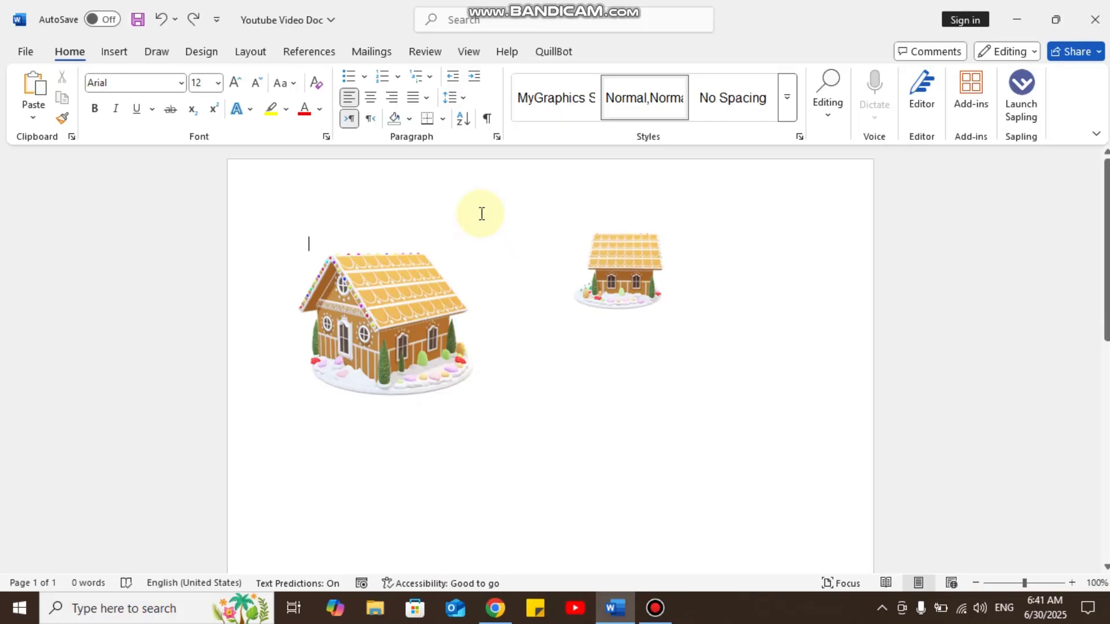
Fill the document with sample paragraphs using =rand().
text(=ra)
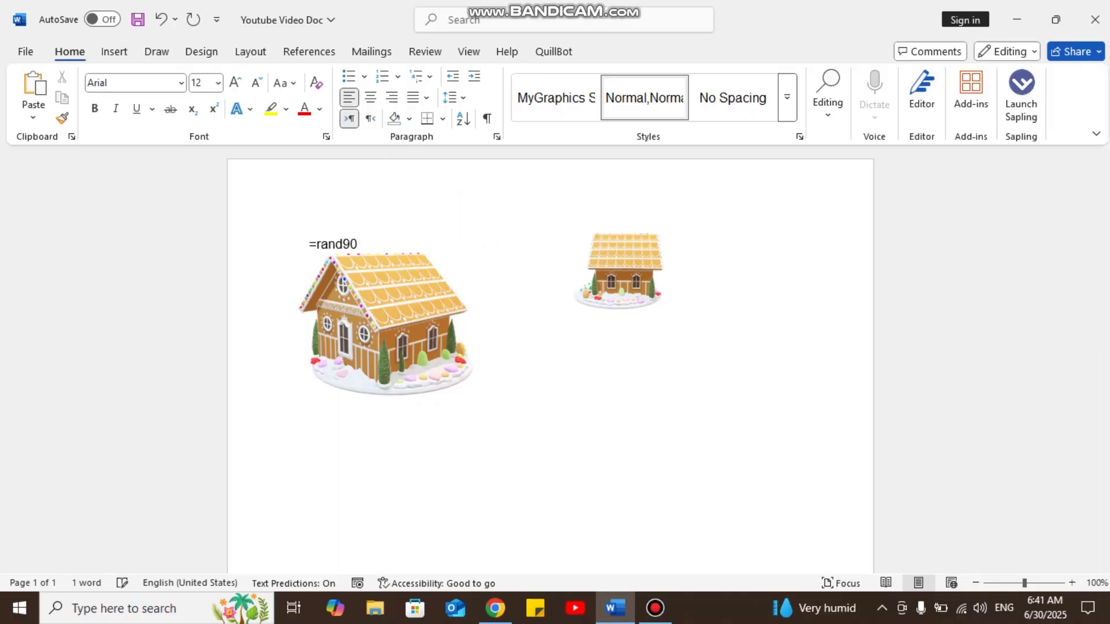
text(nd())
key(Return)
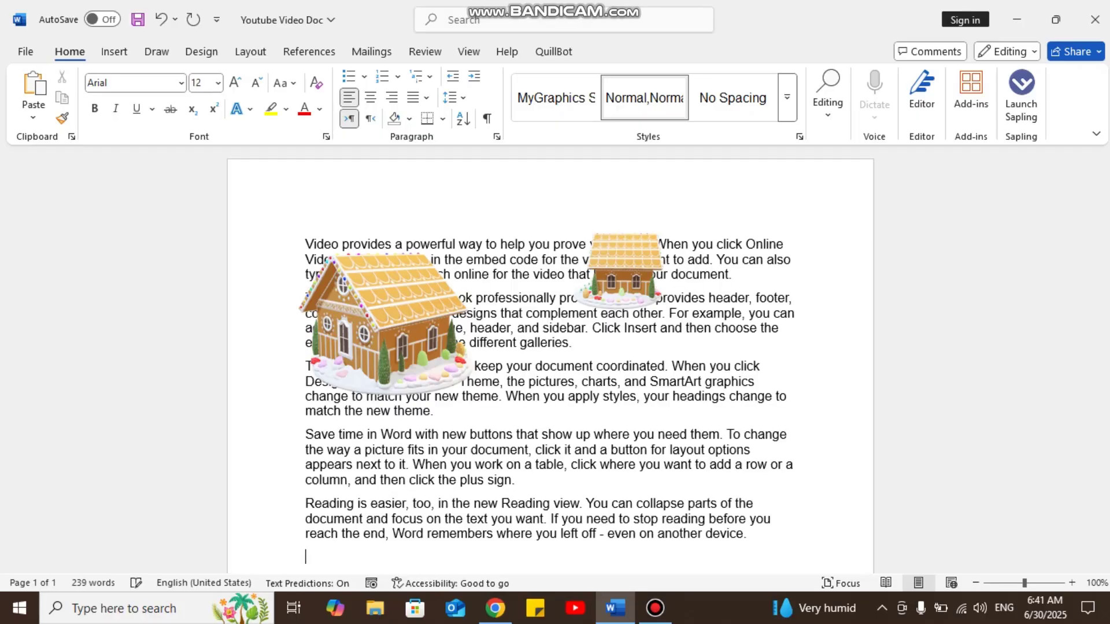
Try the Tight, Square and Through text wrappings on the small house, ending with In Front of Text.
click(619, 266)
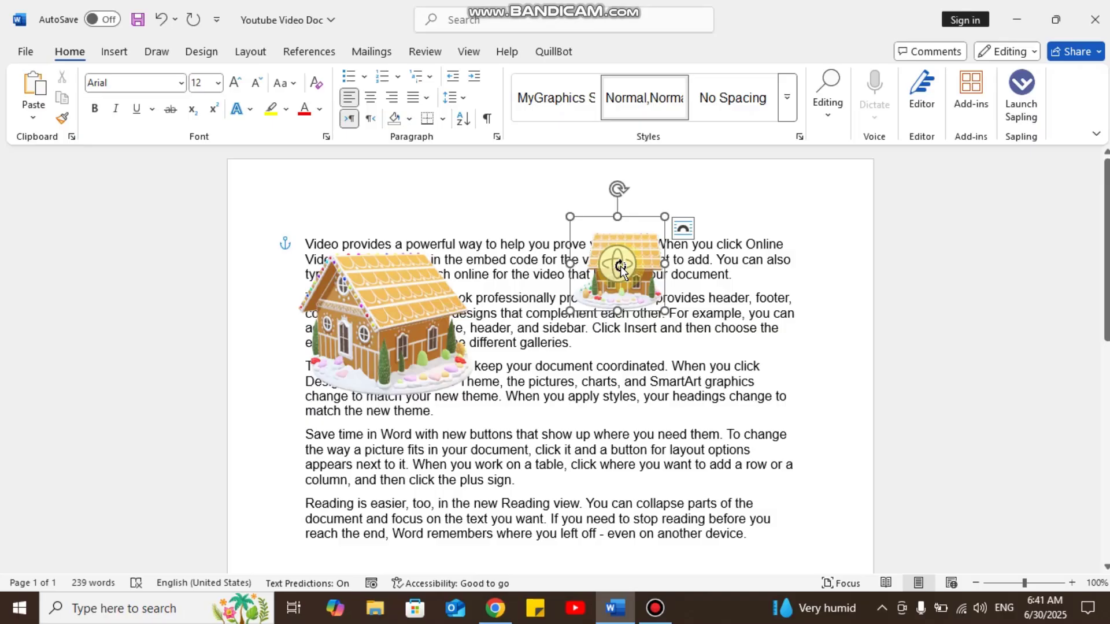
click(687, 233)
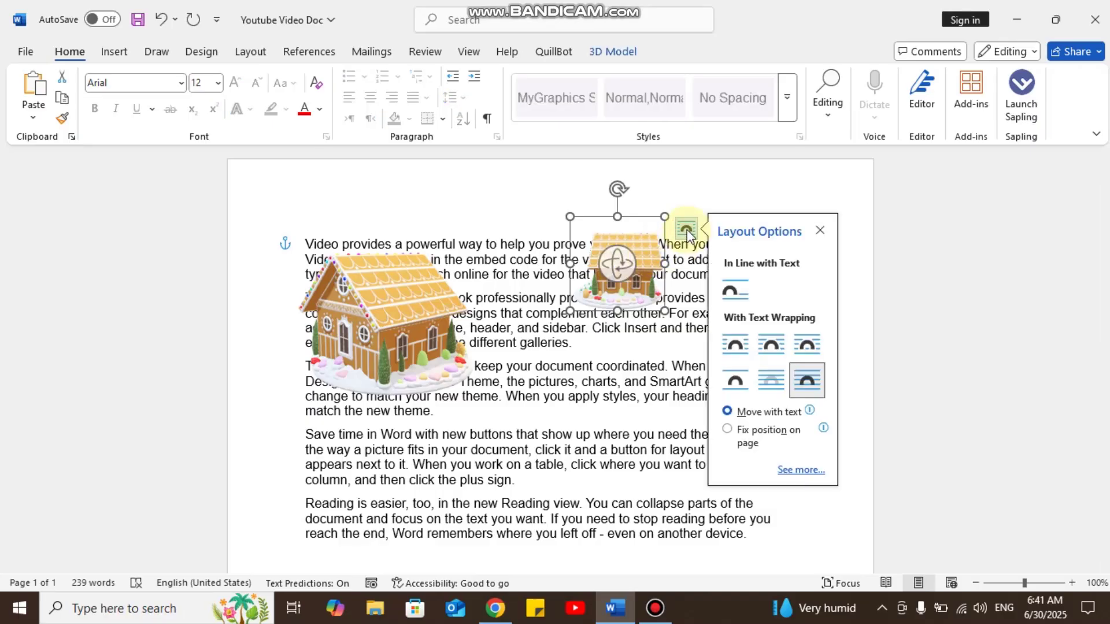
click(767, 349)
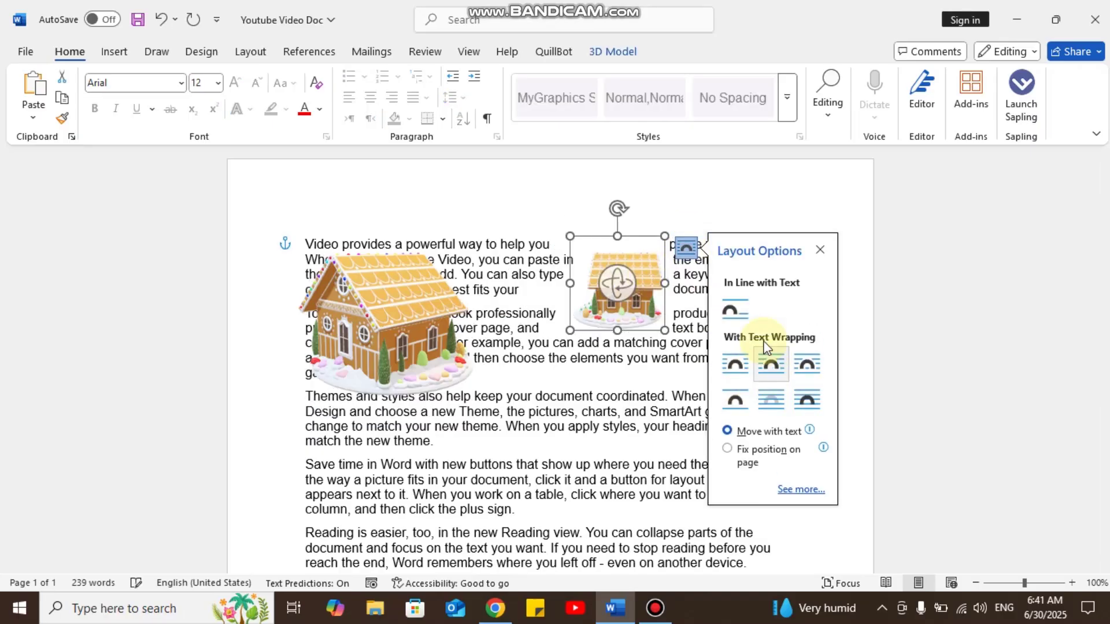
click(734, 367)
click(806, 370)
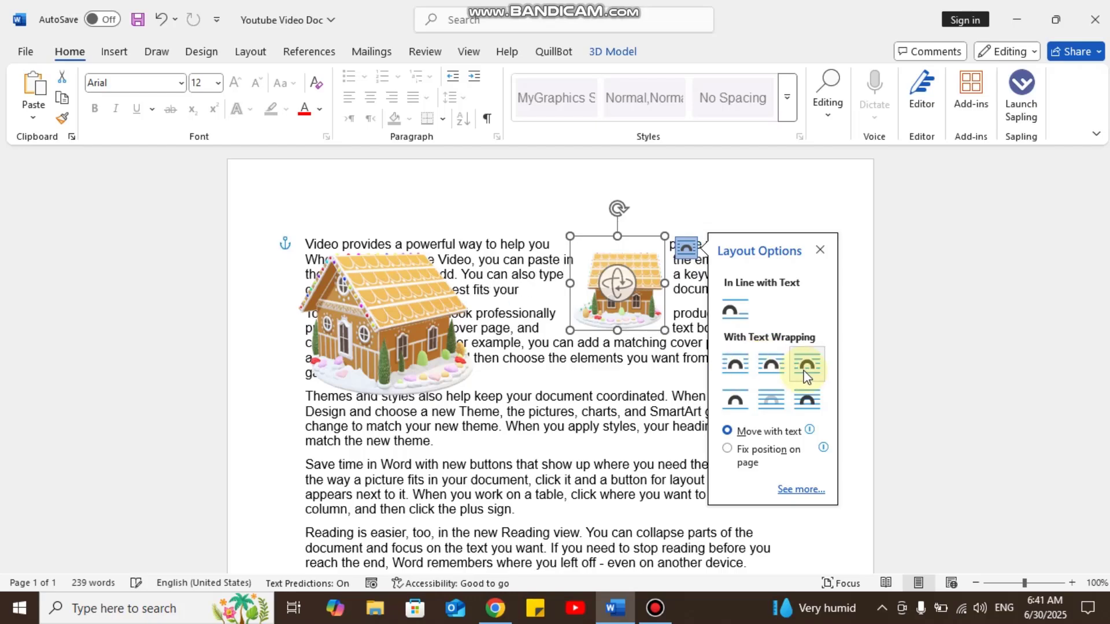
click(806, 407)
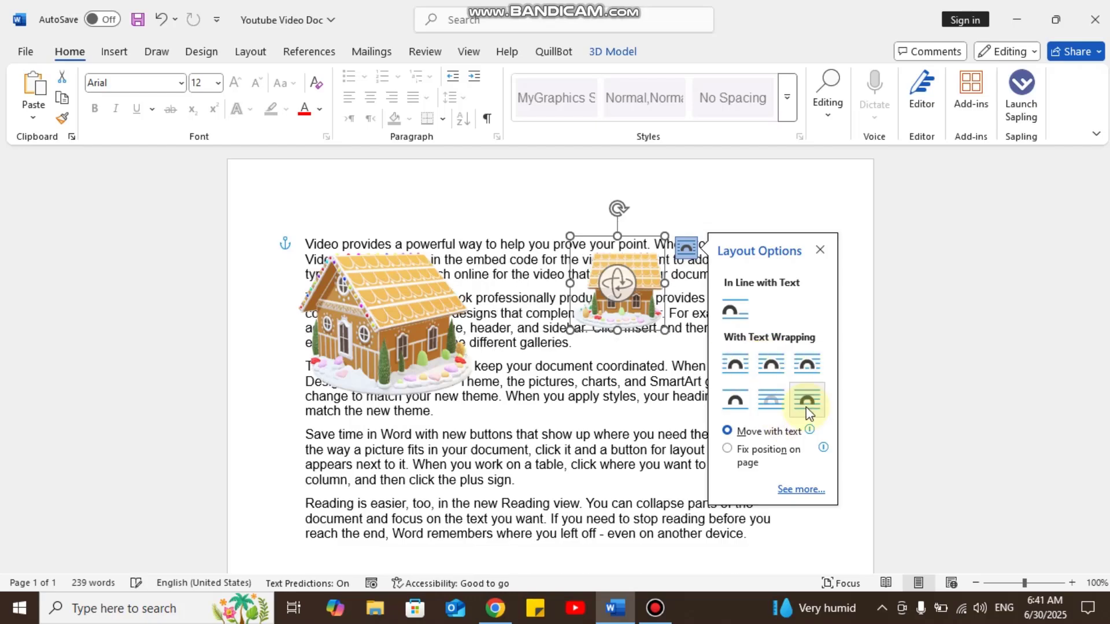
Move the large gingerbread house down so that it overlaps the last two paragraphs.
drag(396, 334, 530, 526)
scroll(619, 281, down, 5)
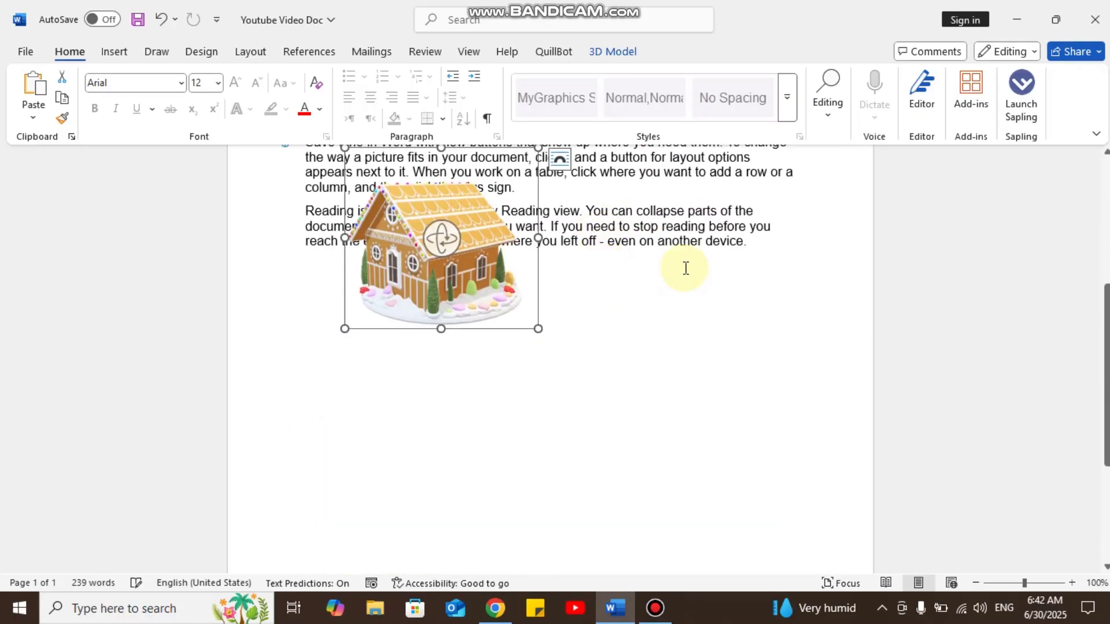
scroll(1104, 318, up, 5)
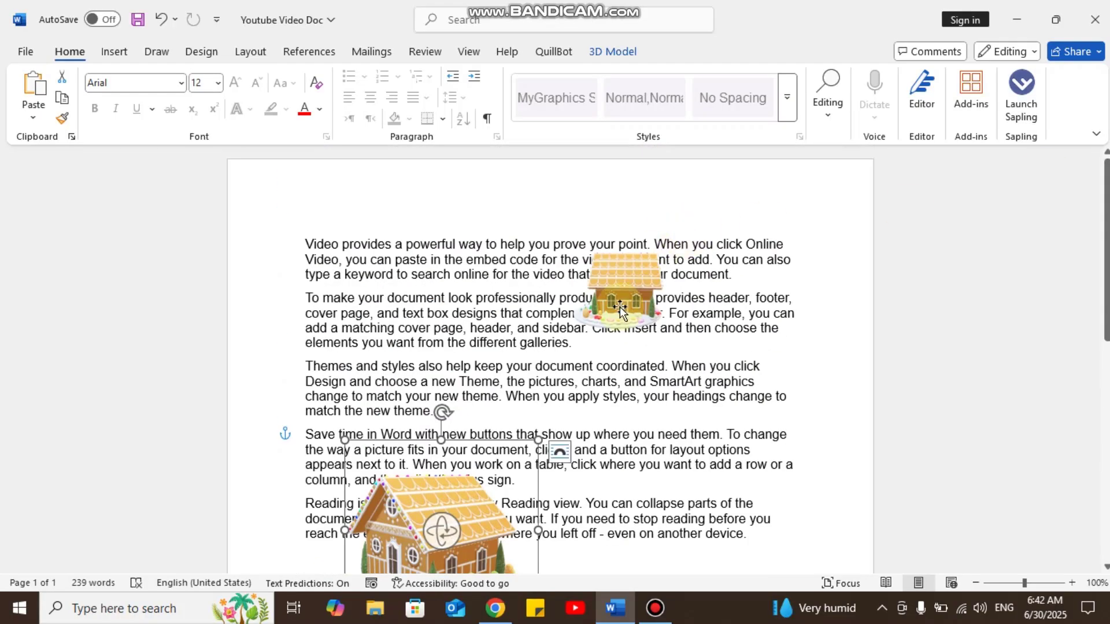
Move the small house to the start of the first paragraph and set its text wrapping to Square.
drag(624, 286, 355, 260)
click(358, 259)
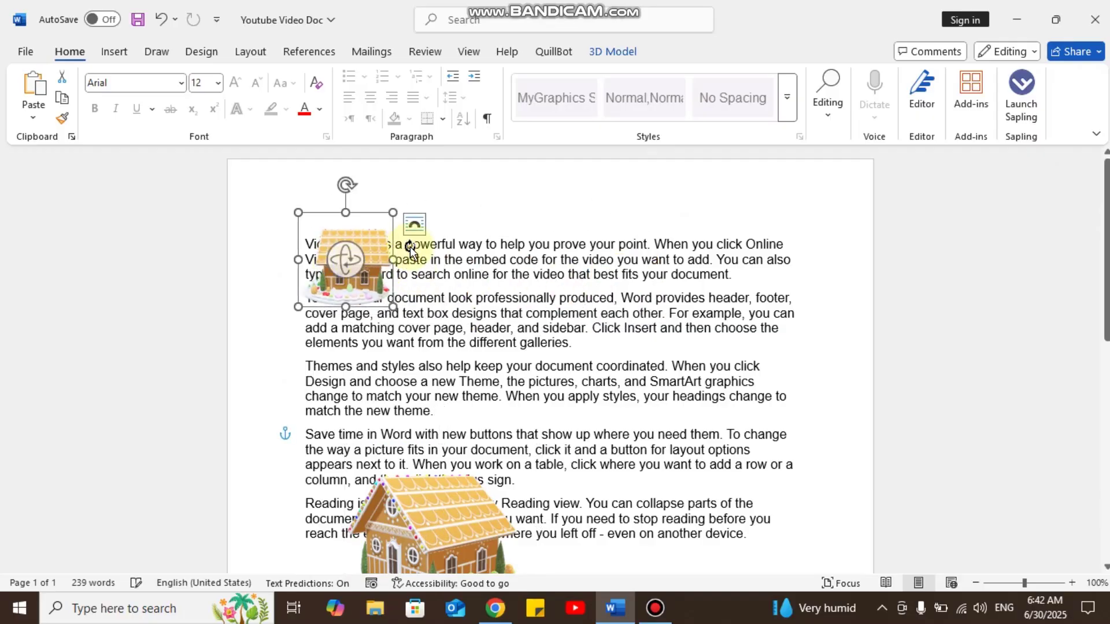
click(415, 223)
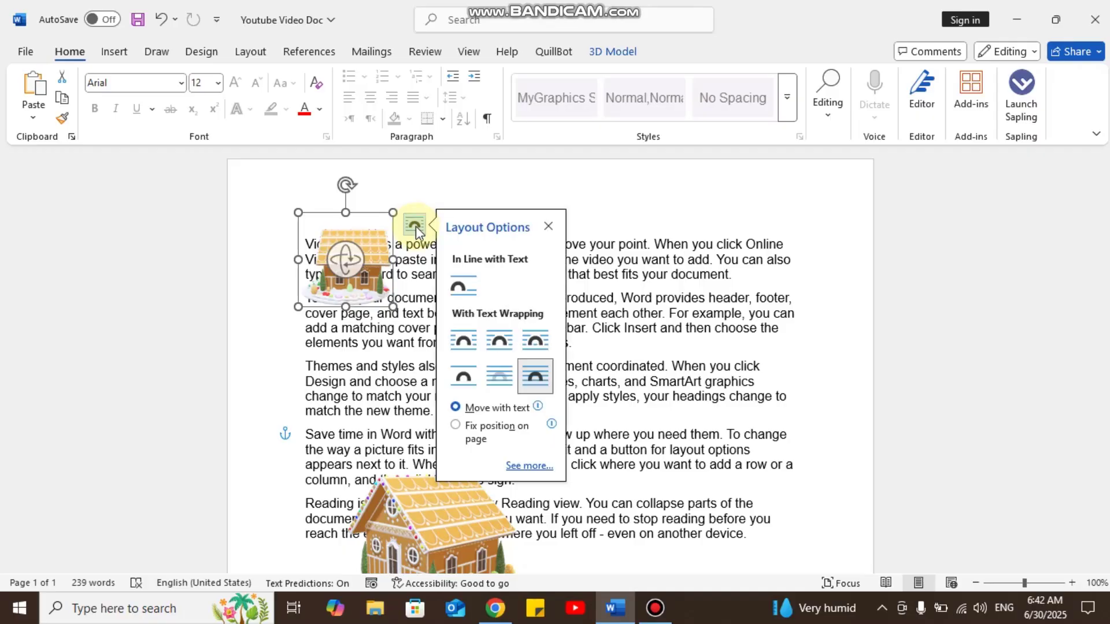
click(461, 283)
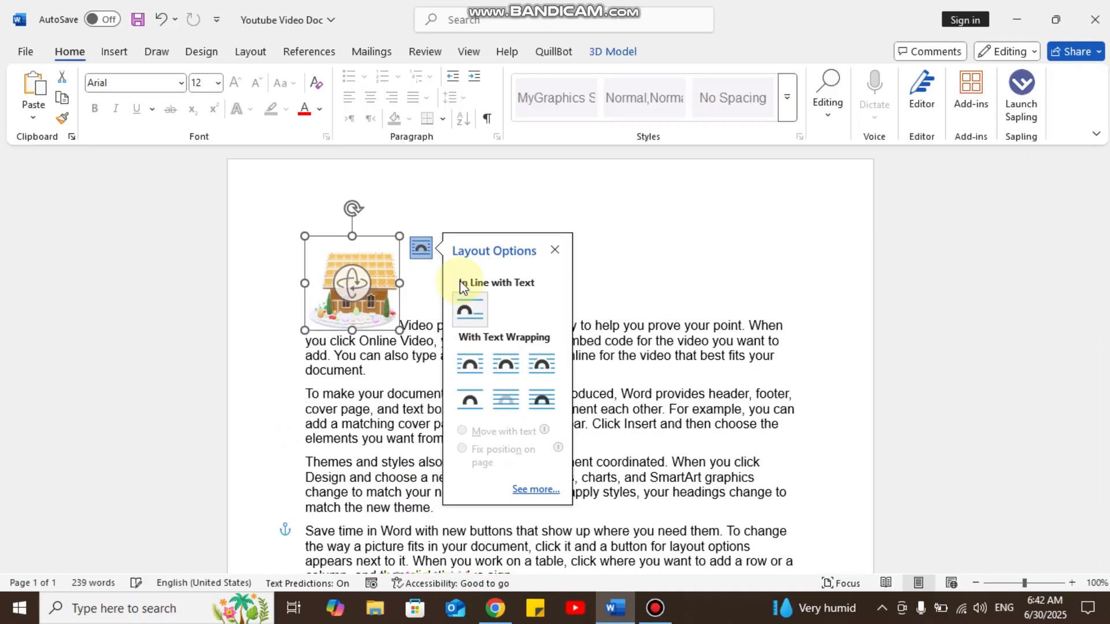
click(472, 370)
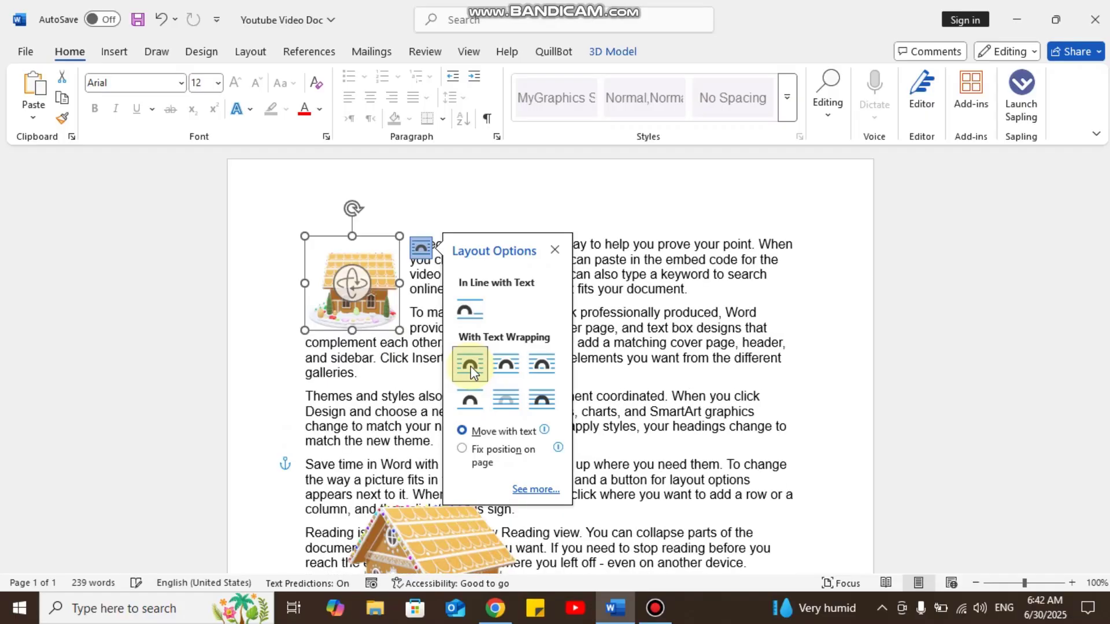
click(724, 257)
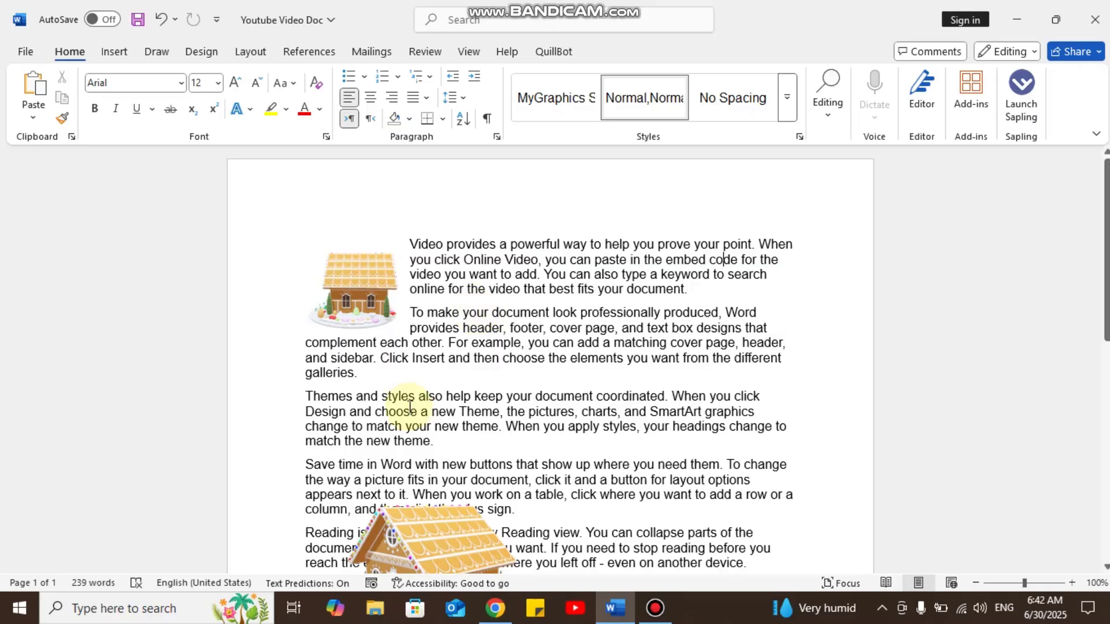
Switch to Chrome and read the Microsoft Support article "Get creative with 3D models" down to the 3D Model Views section.
click(499, 612)
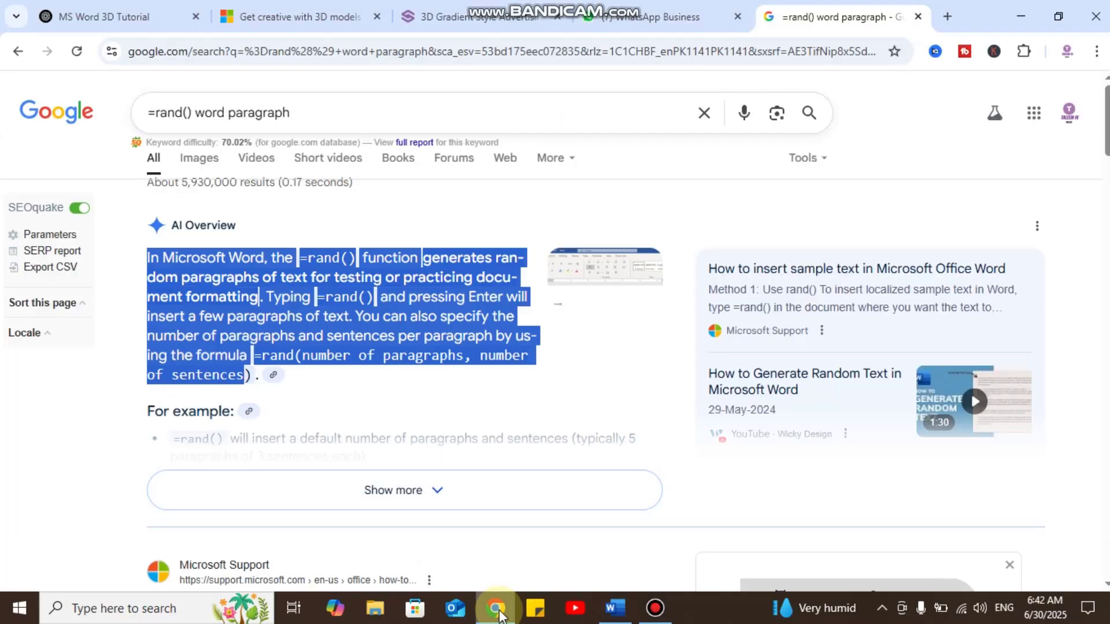
click(325, 17)
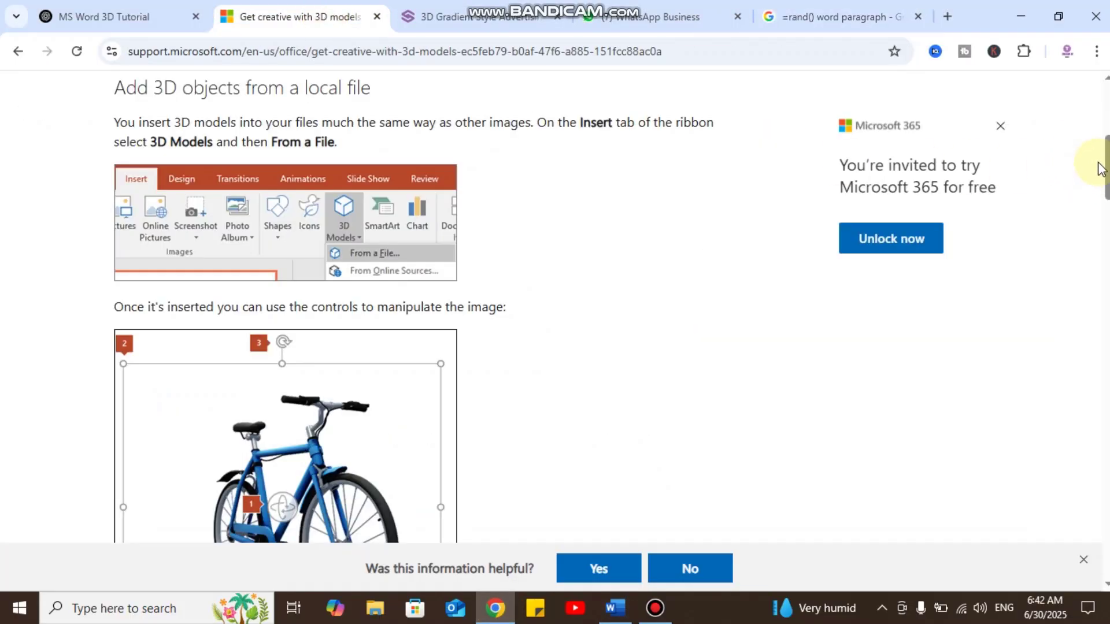
scroll(1100, 168, up, 1)
scroll(1100, 168, up, 6)
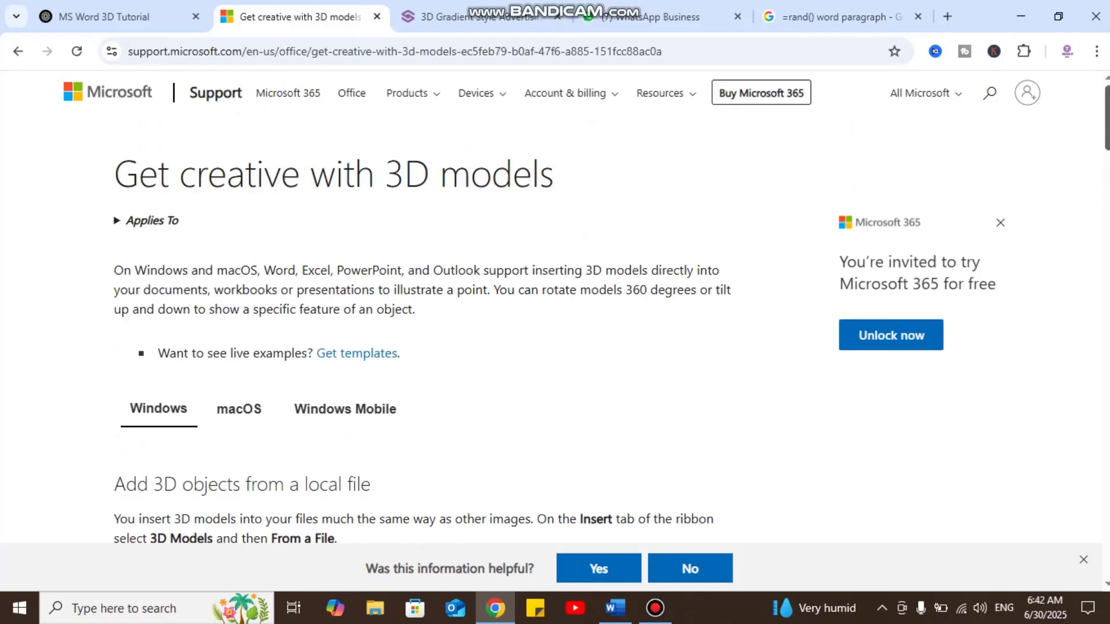
scroll(551, 307, down, 5)
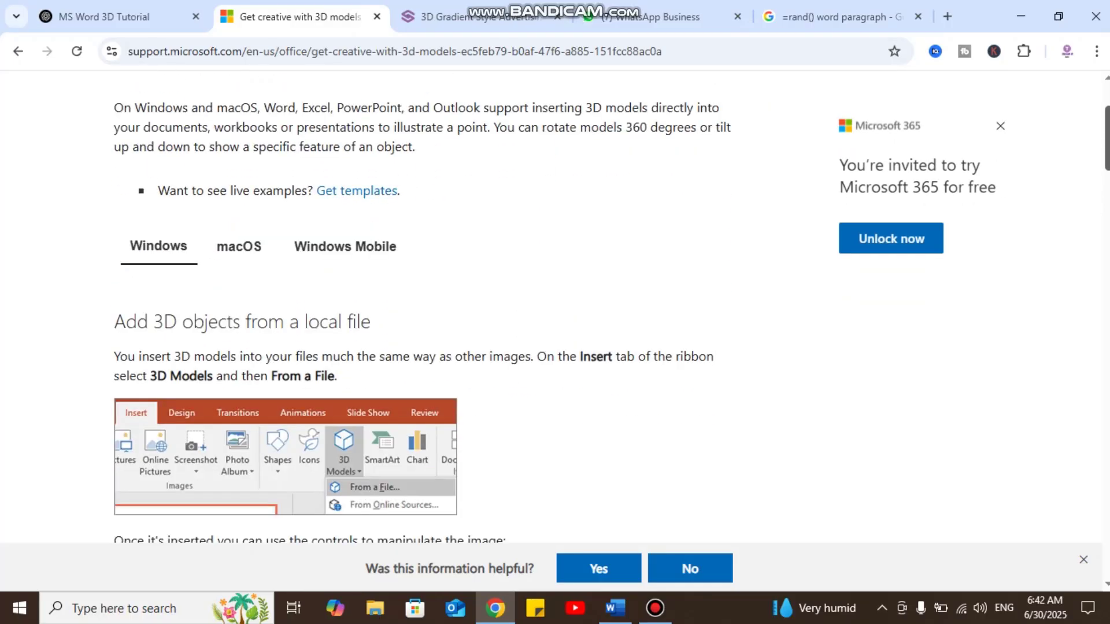
scroll(300, 307, down, 4)
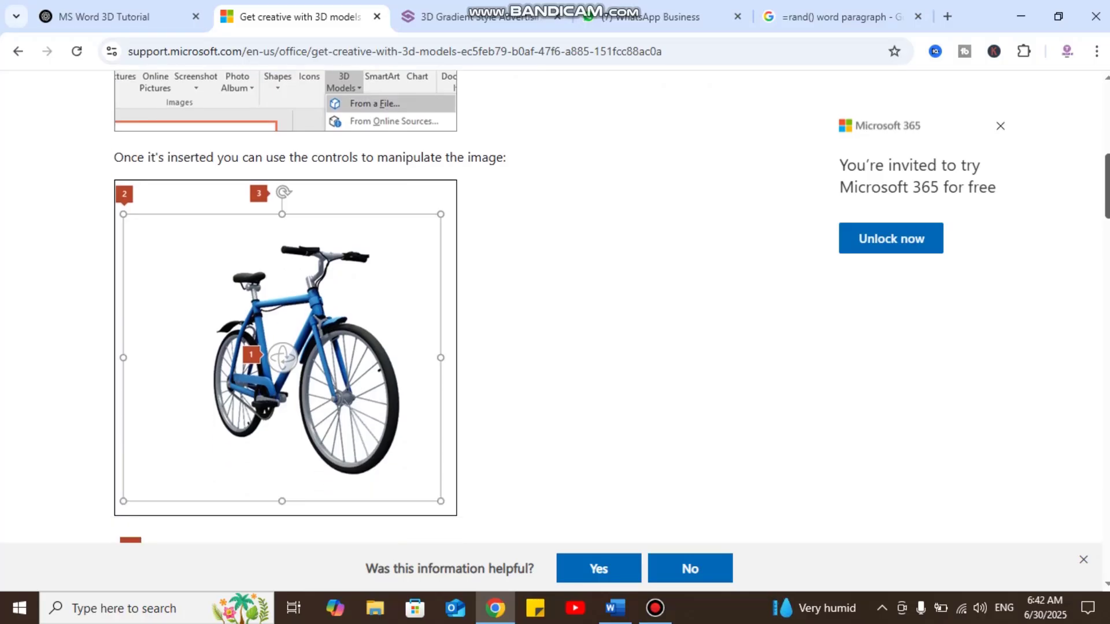
scroll(422, 307, down, 2)
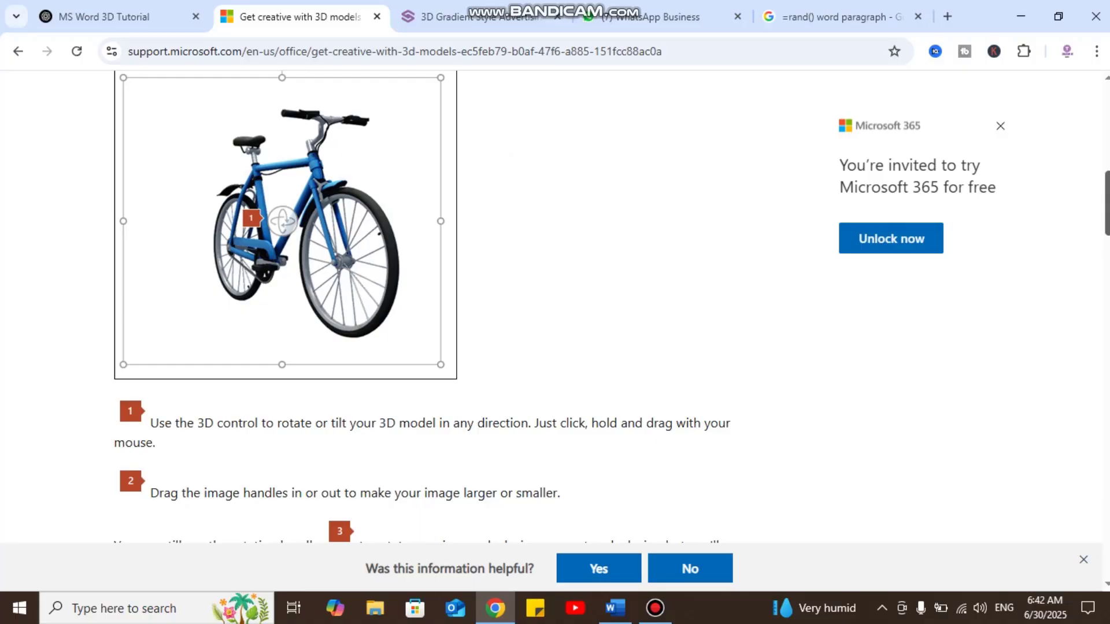
scroll(422, 307, down, 1)
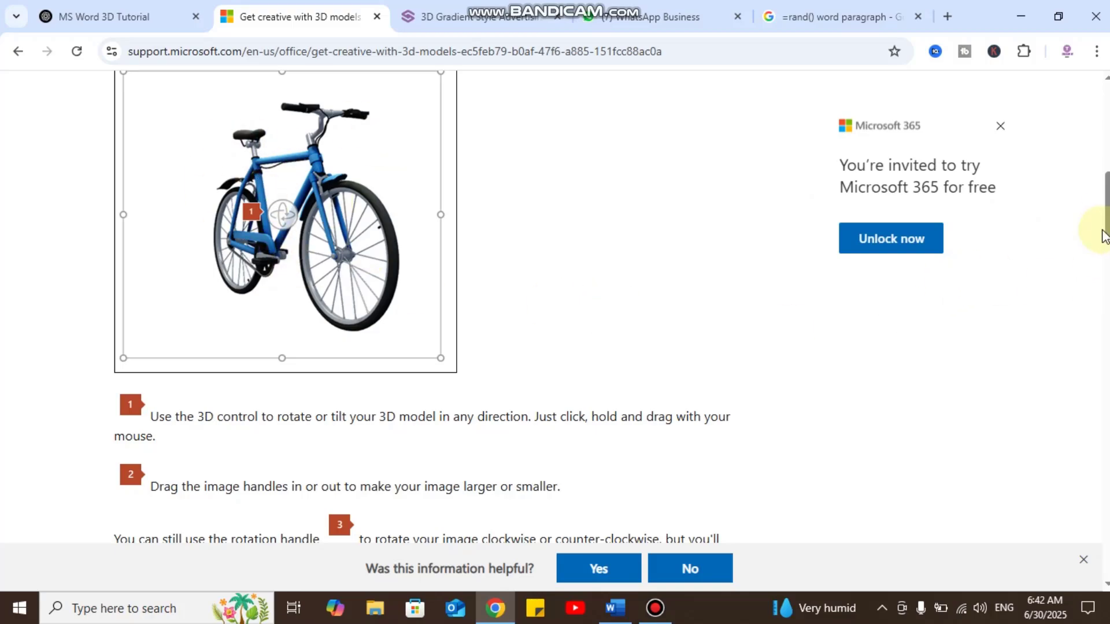
drag(1109, 195, 1109, 279)
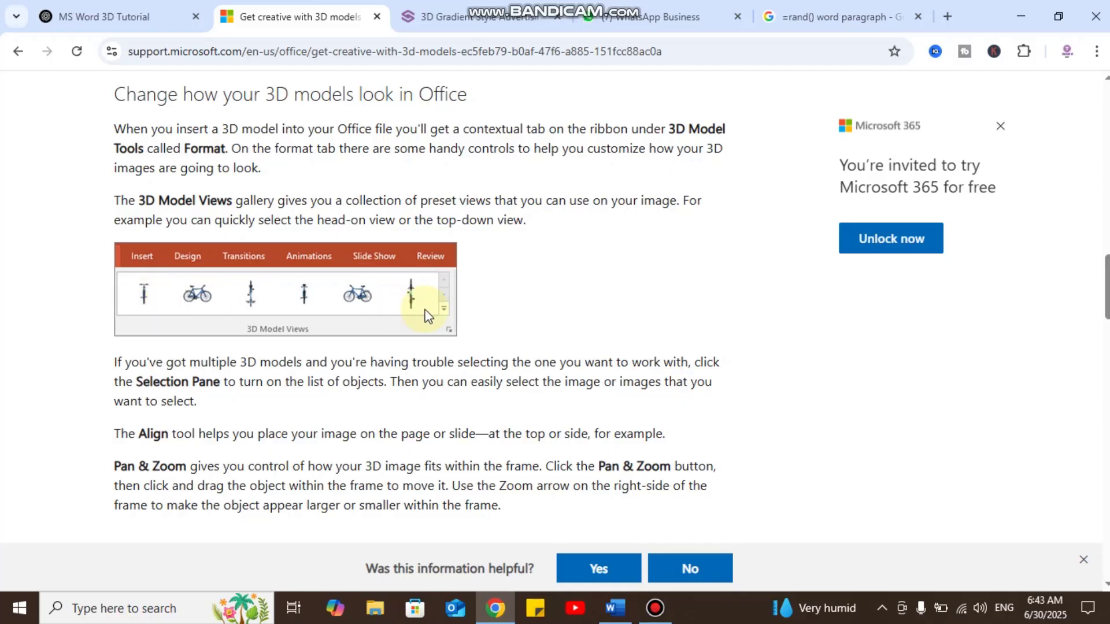
Switch back to Word and preview the preset 3D Model Views on the small house, including Above Back Right.
click(616, 608)
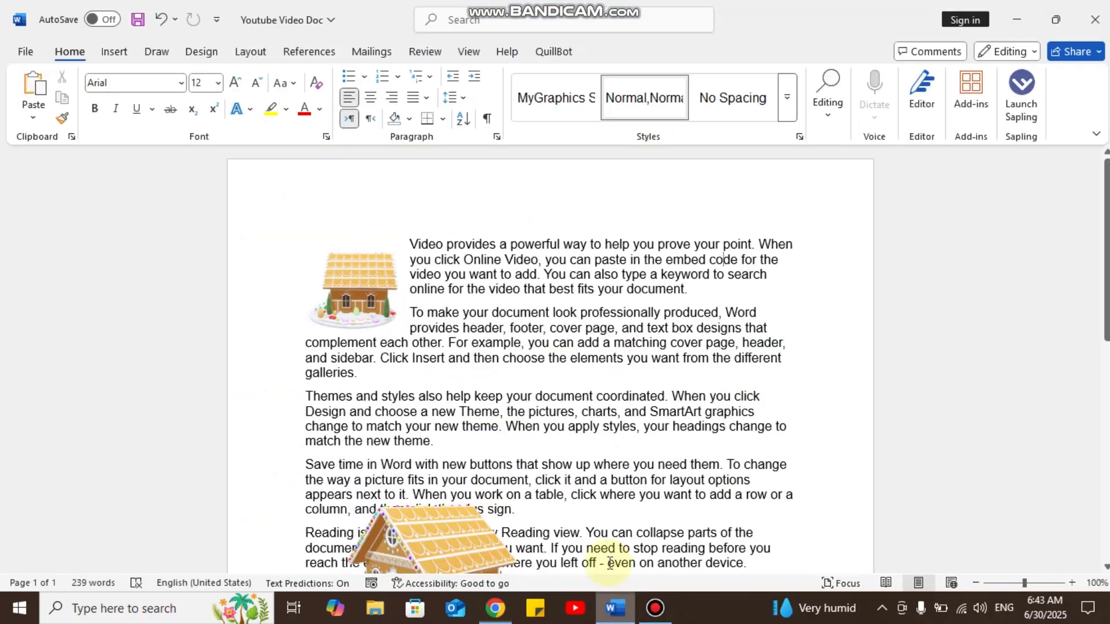
click(369, 291)
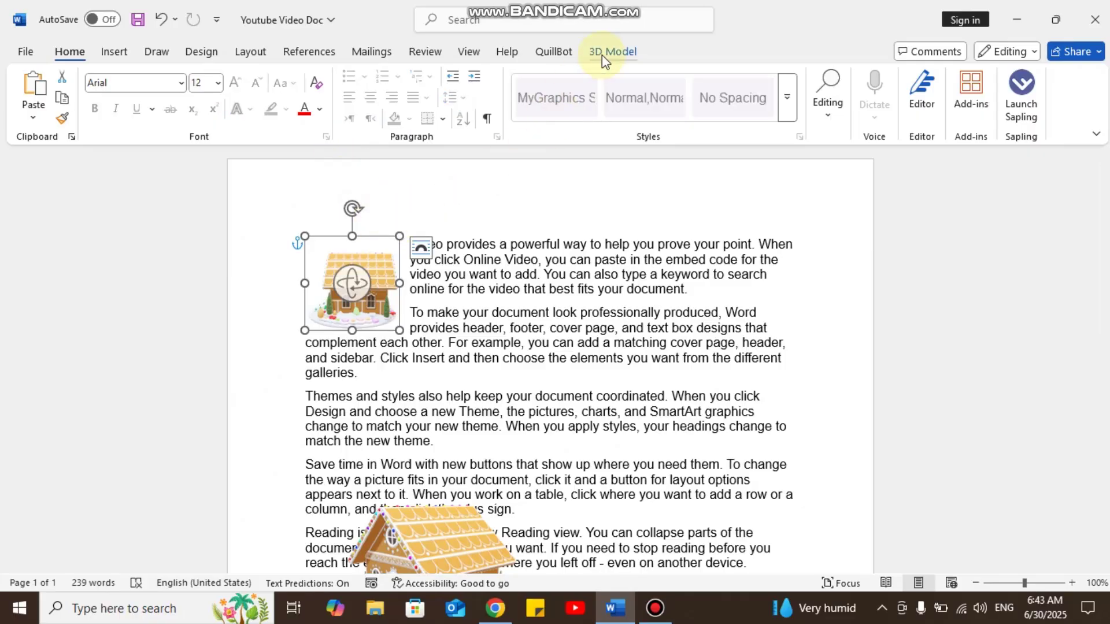
click(614, 54)
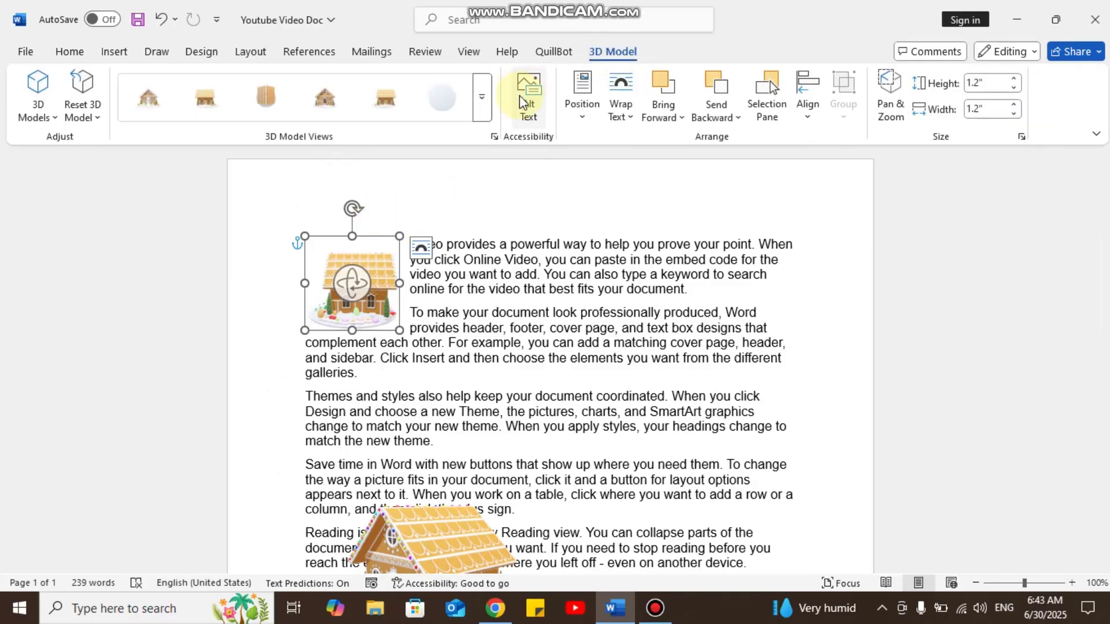
click(483, 98)
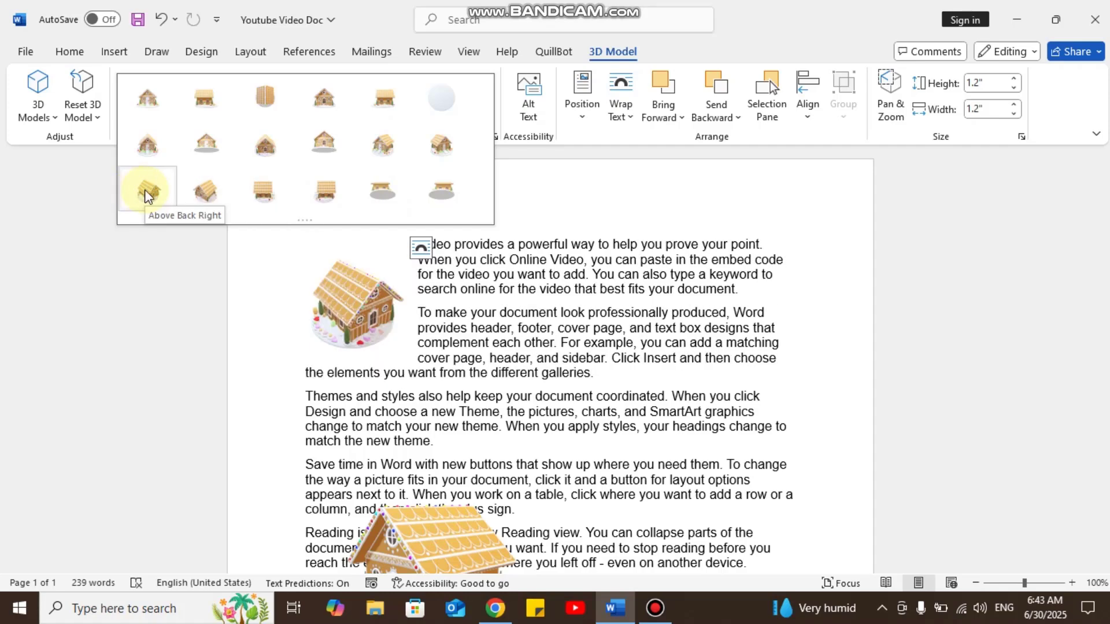
Return to the 3D models article in Chrome and look through its remaining sections on Pan & Zoom, e-mail and clip art.
click(495, 608)
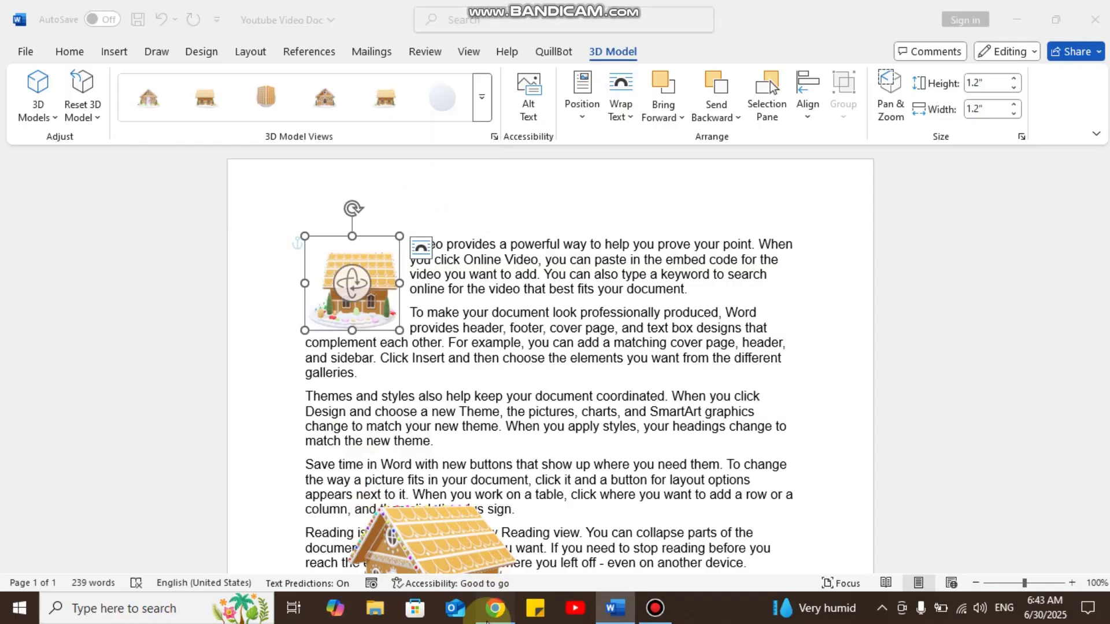
scroll(555, 312, down, 8)
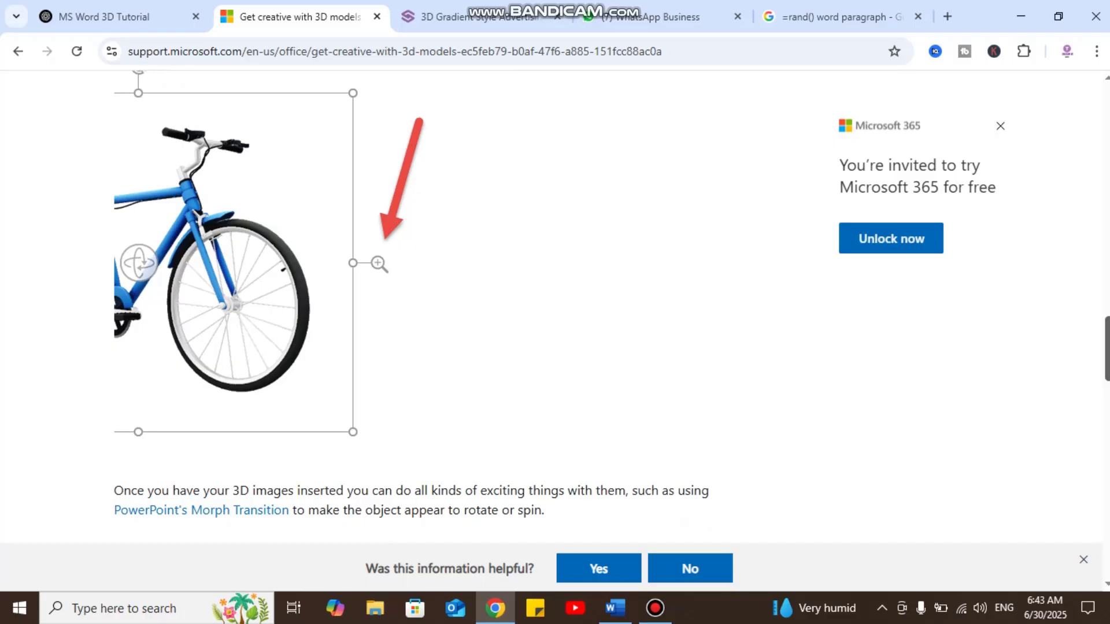
scroll(411, 293, down, 9)
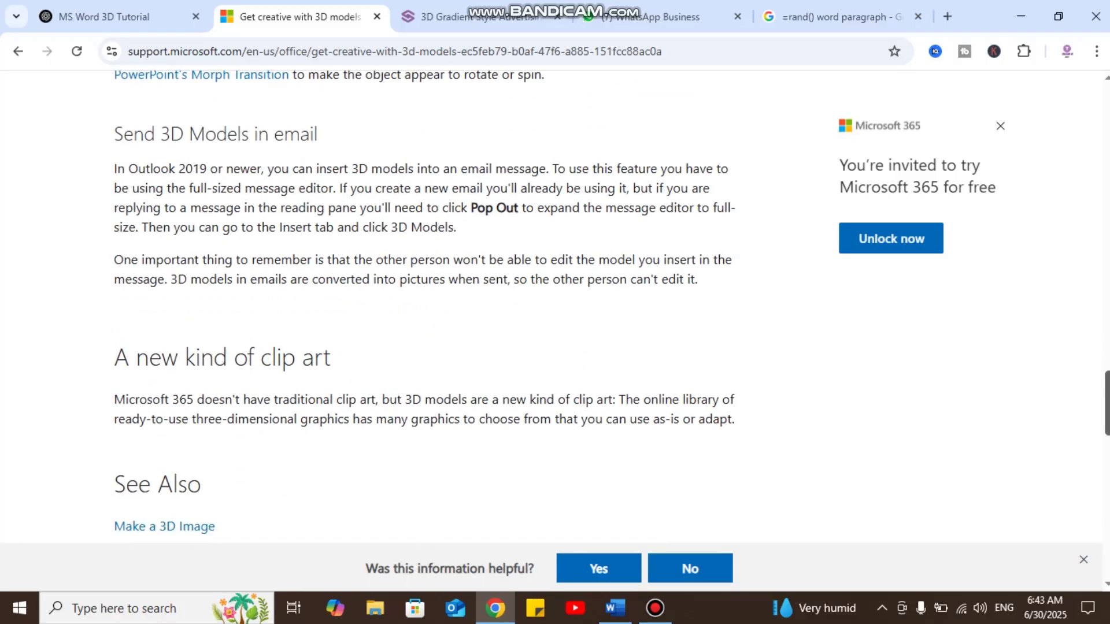
drag(1108, 399, 1097, 201)
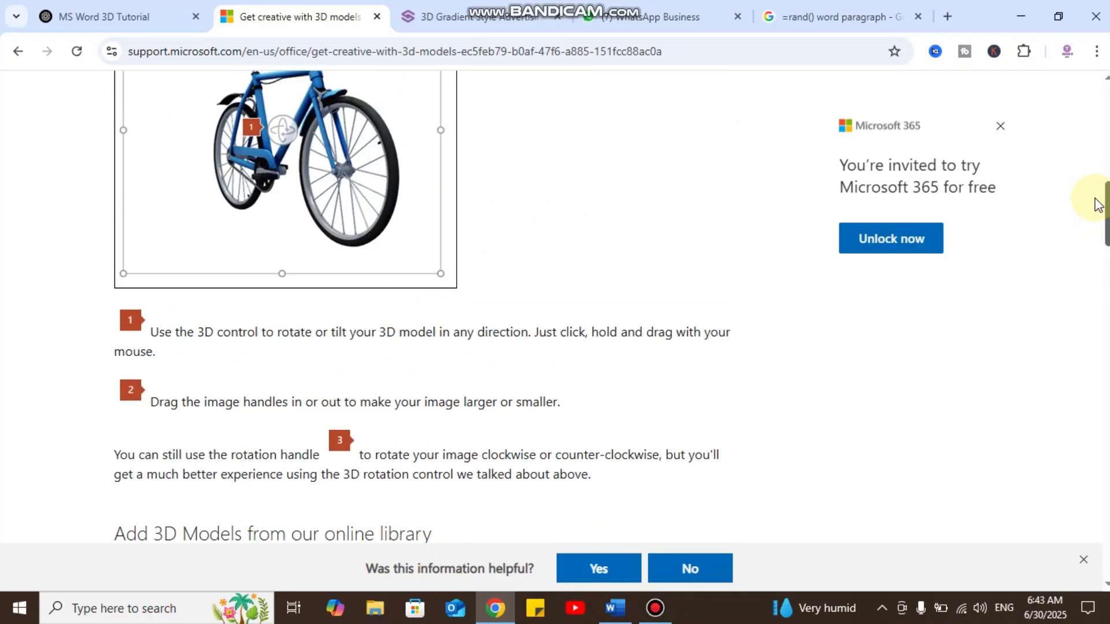
Open the Slidesgo "3D Gradient Style Advertising Agency" template page and look through its slide previews up to the Thanks slide.
click(548, 20)
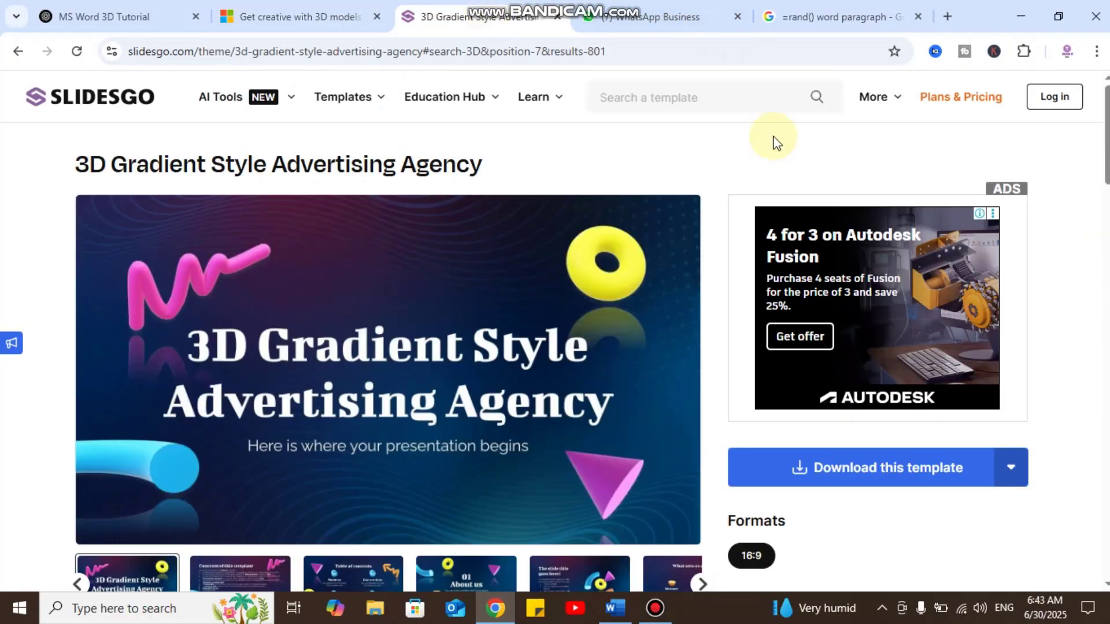
scroll(948, 158, down, 2)
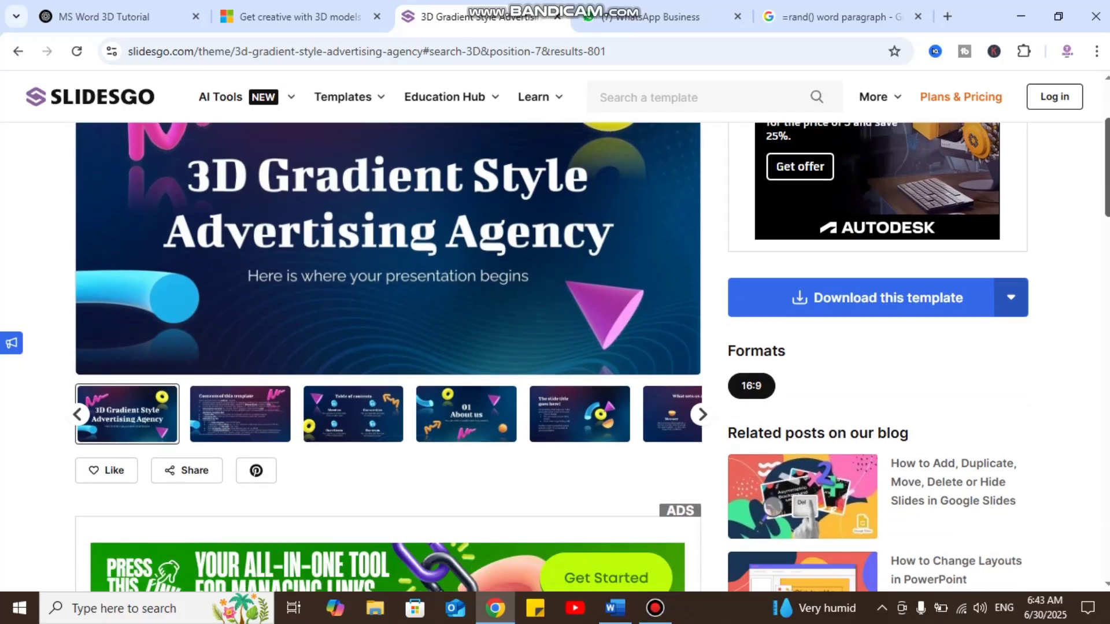
scroll(948, 158, up, 3)
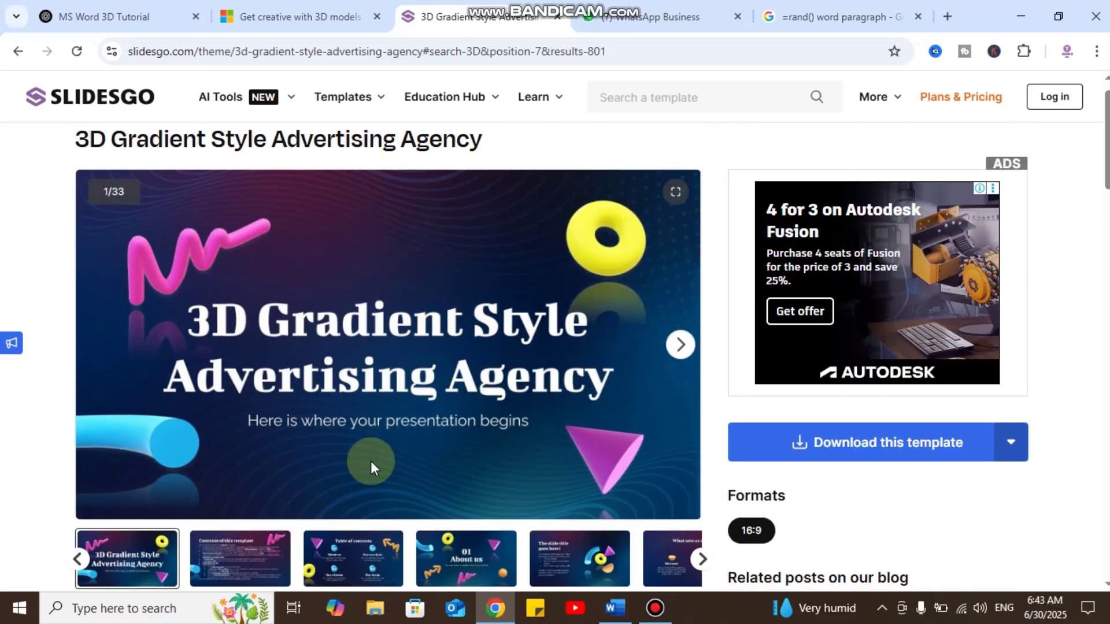
click(681, 345)
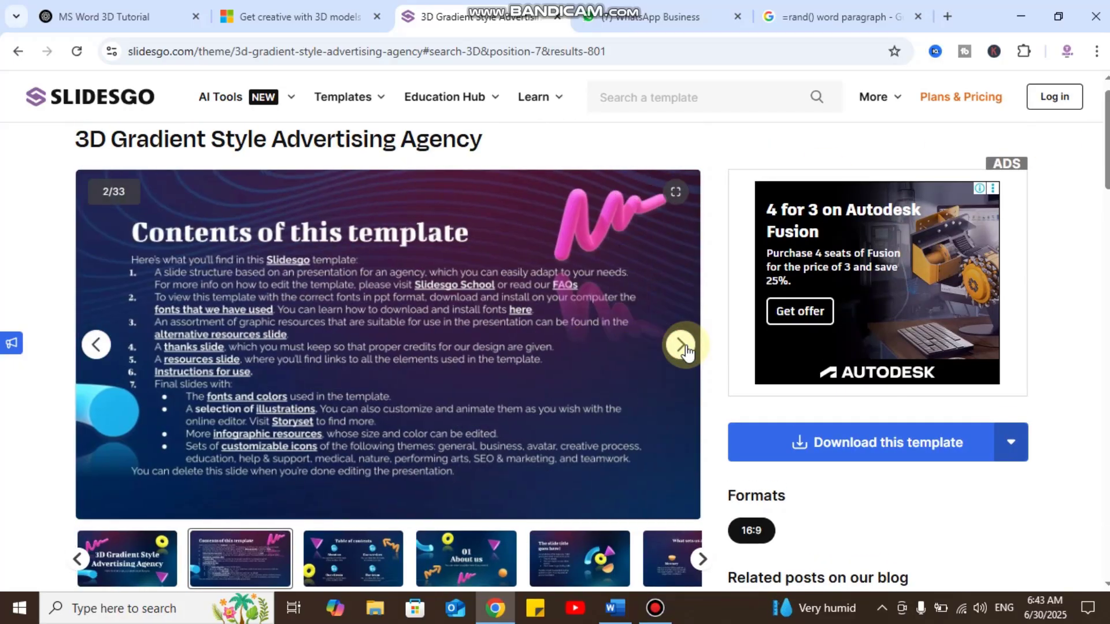
click(683, 346)
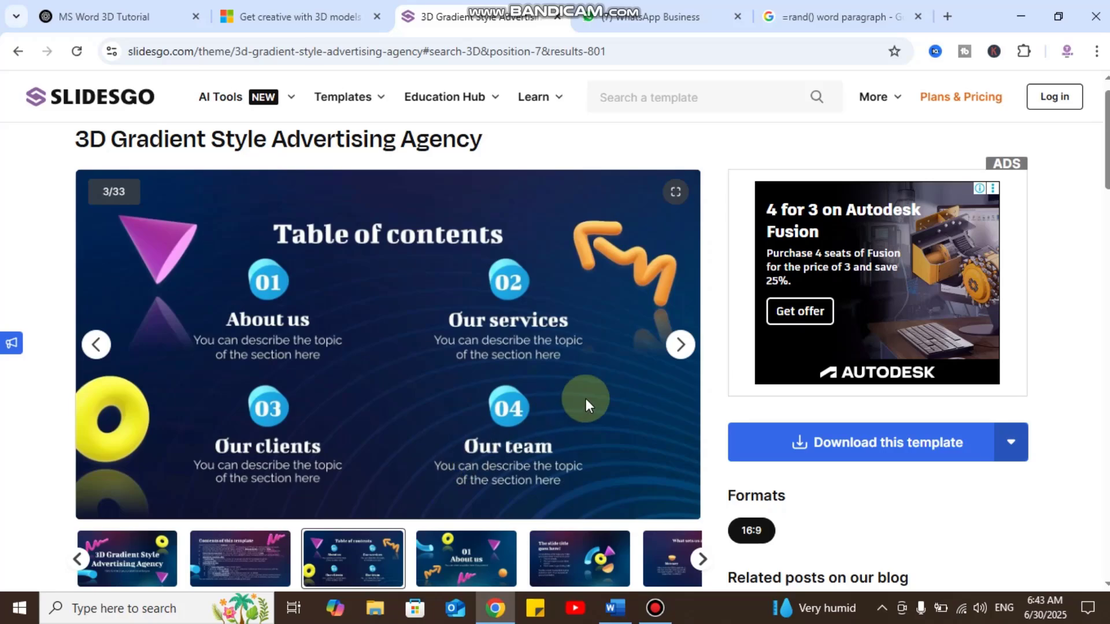
click(681, 346)
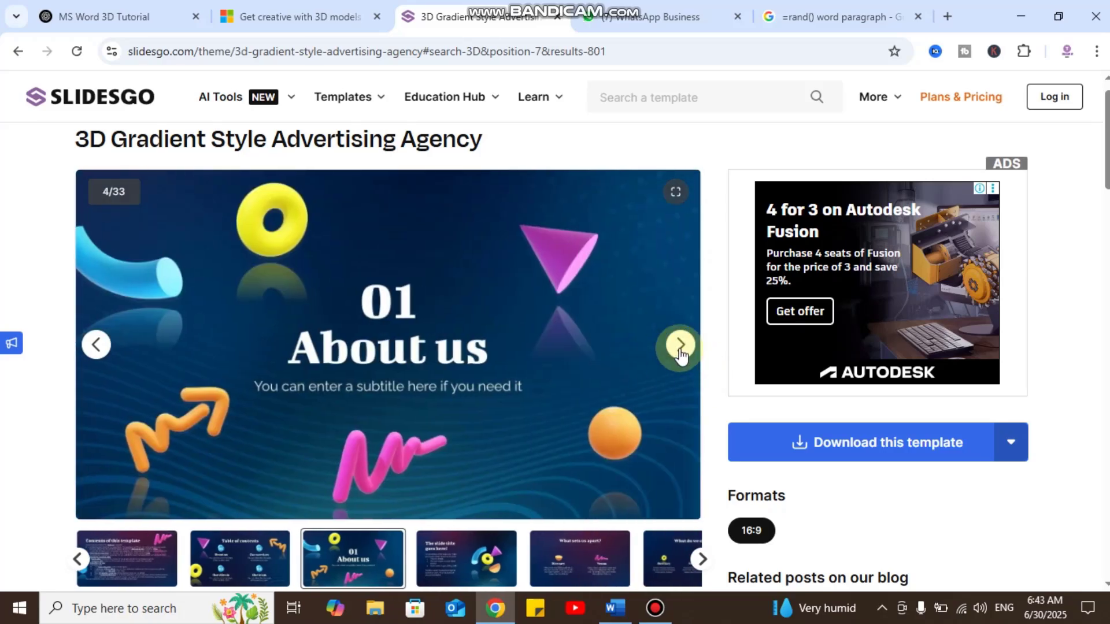
click(681, 346)
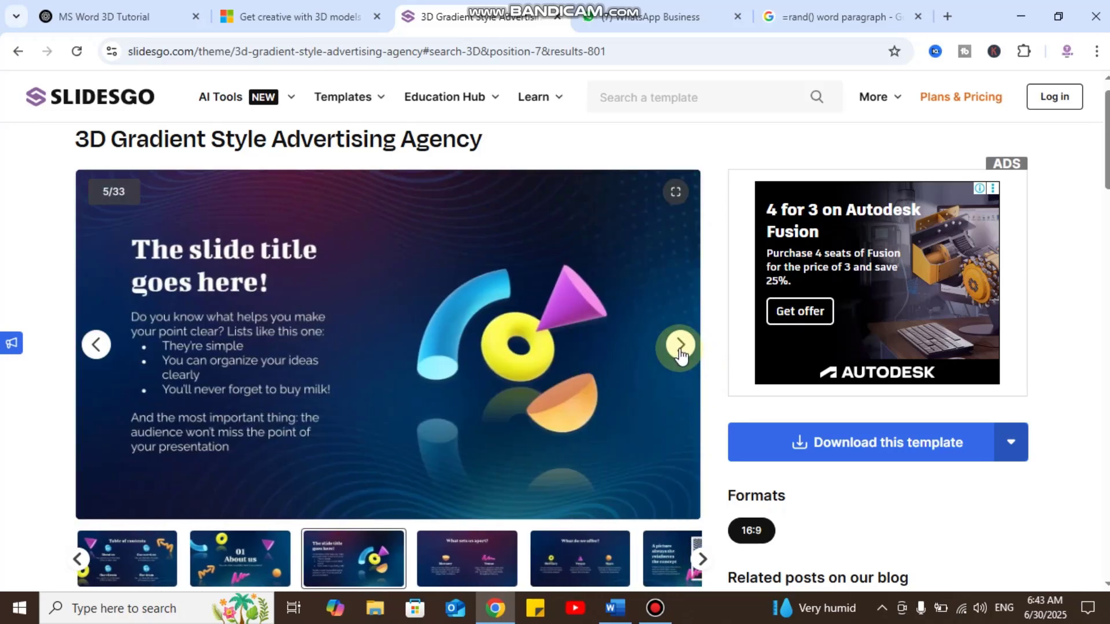
click(680, 347)
click(681, 347)
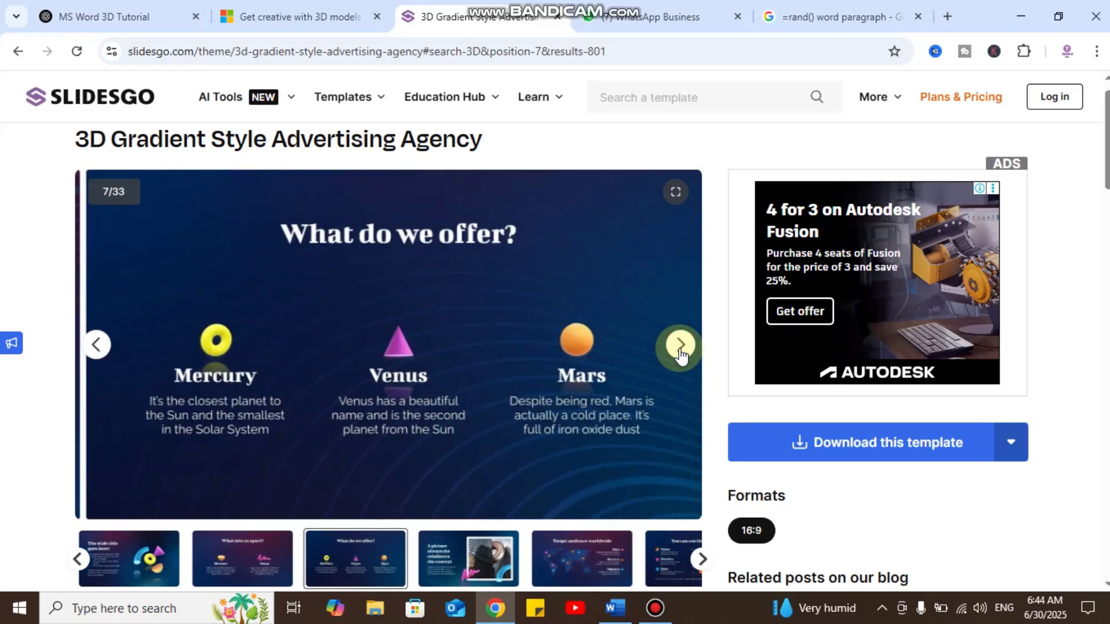
click(680, 347)
click(680, 346)
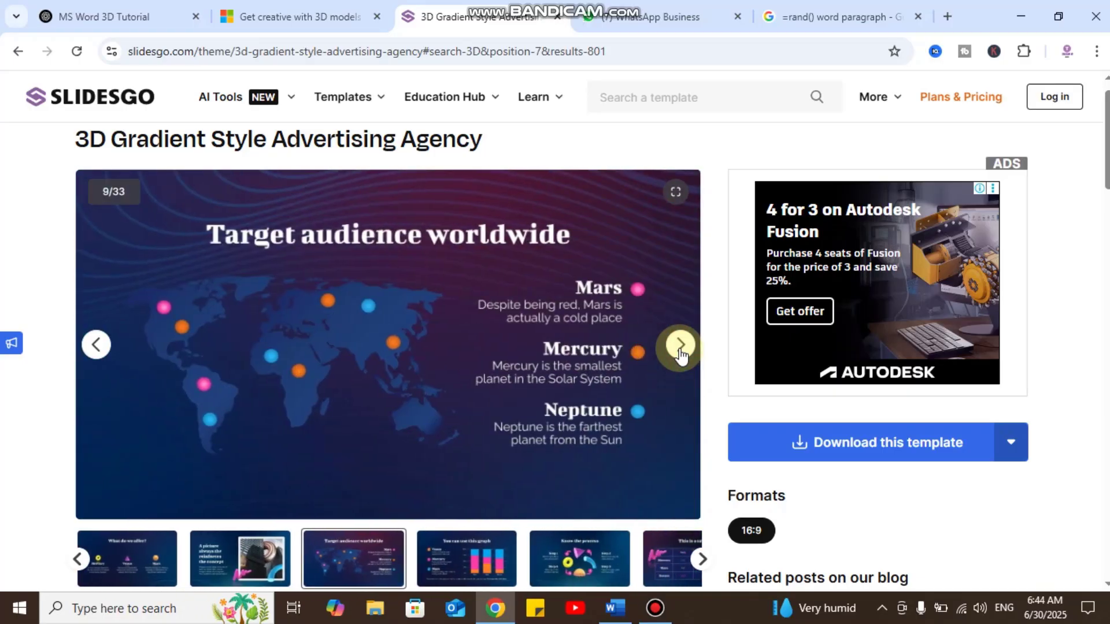
click(680, 346)
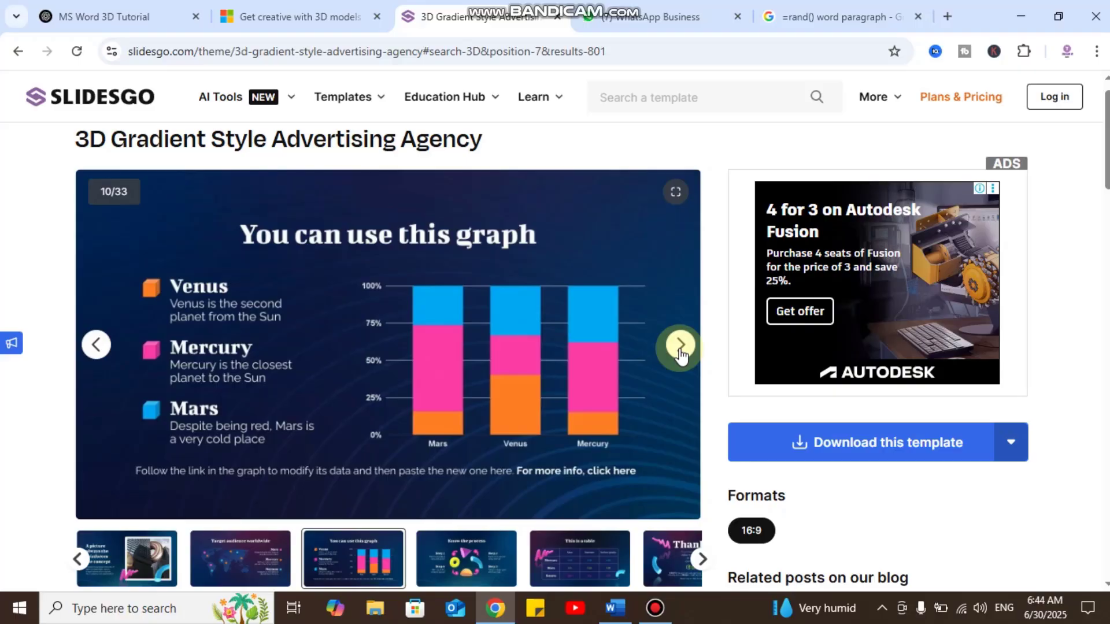
click(680, 346)
click(681, 346)
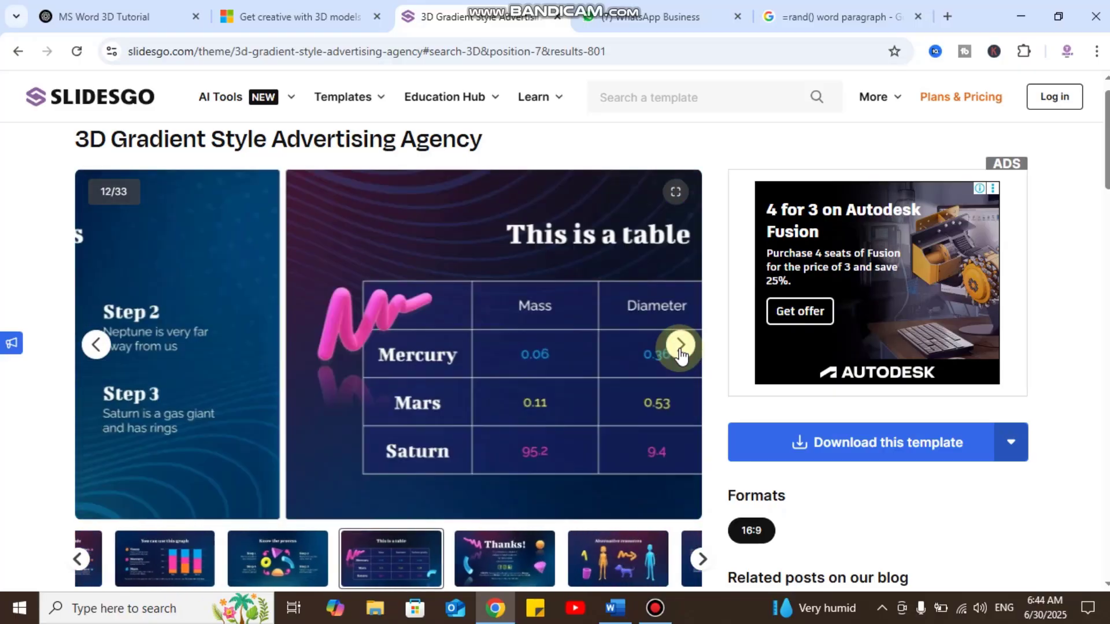
click(680, 346)
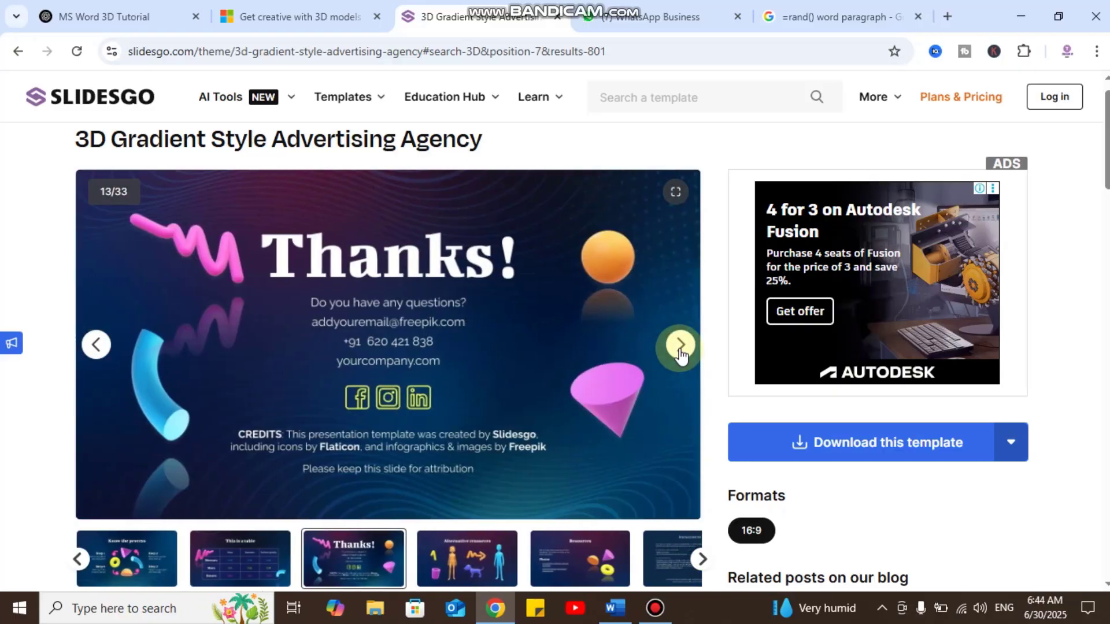